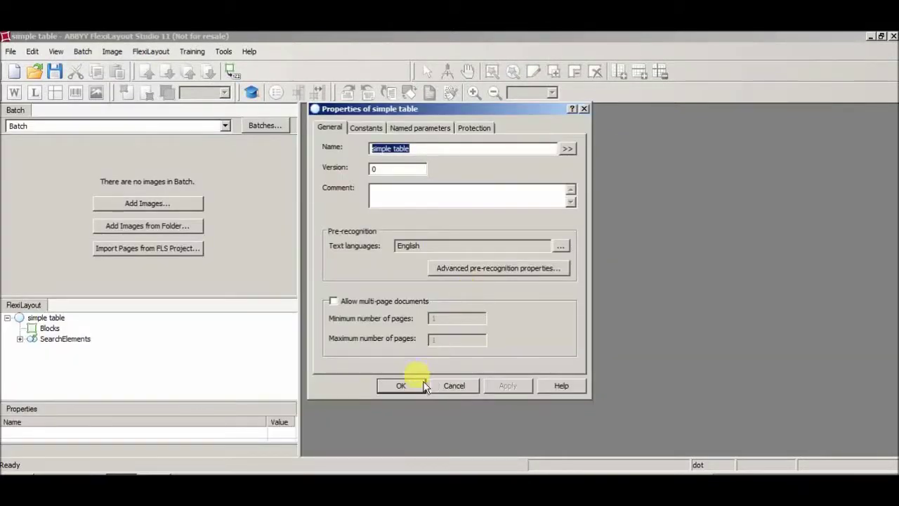
- Accept the project properties with the name simple table and English as the text language
{"action": "left_click", "coordinate": [425, 149]}
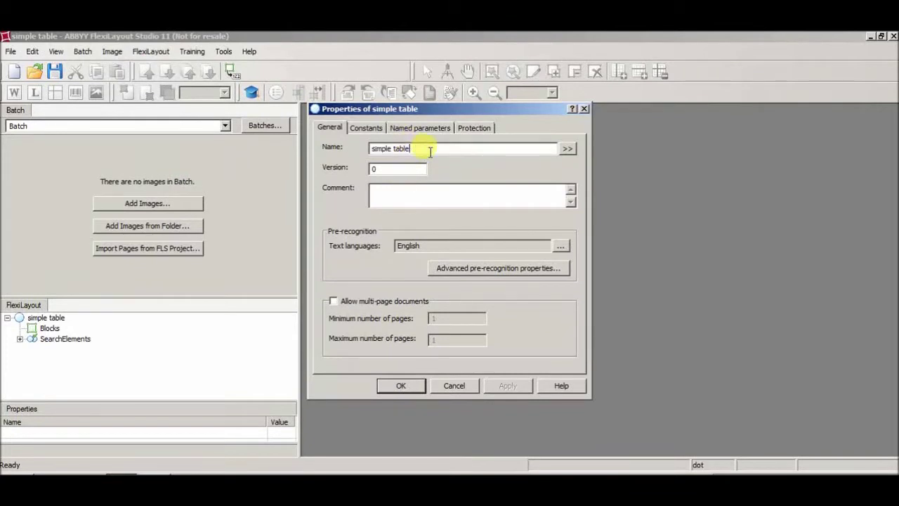
{"action": "left_click_drag", "start_coordinate": [435, 245], "coordinate": [386, 253]}
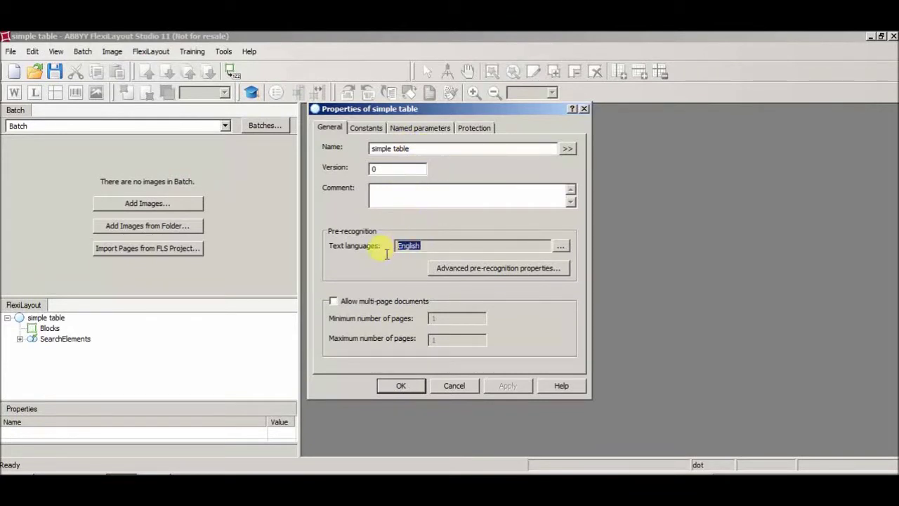
{"action": "left_click", "coordinate": [399, 385]}
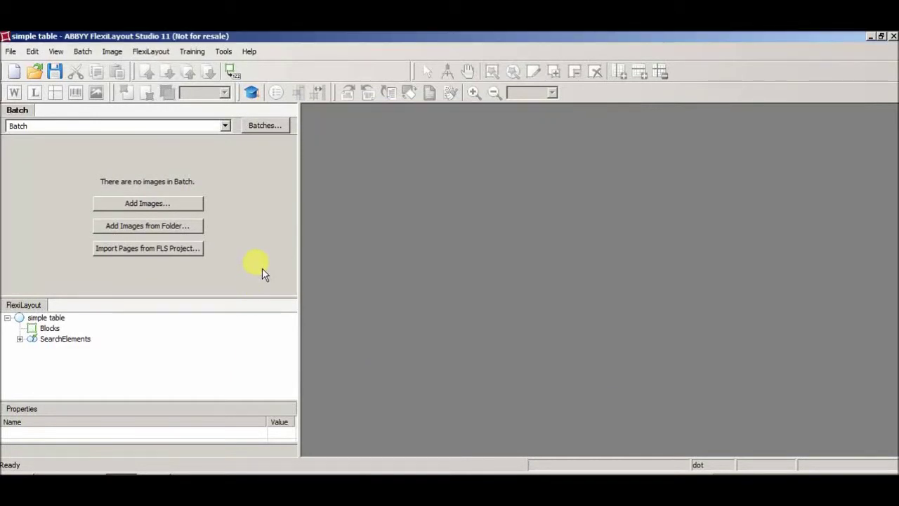
- Add the images SimpleTable01.tif, SimpleTable02.tif and SimpleTable03.tif from the Desktop to the batch
{"action": "left_click", "coordinate": [121, 203]}
{"action": "left_click", "coordinate": [351, 212]}
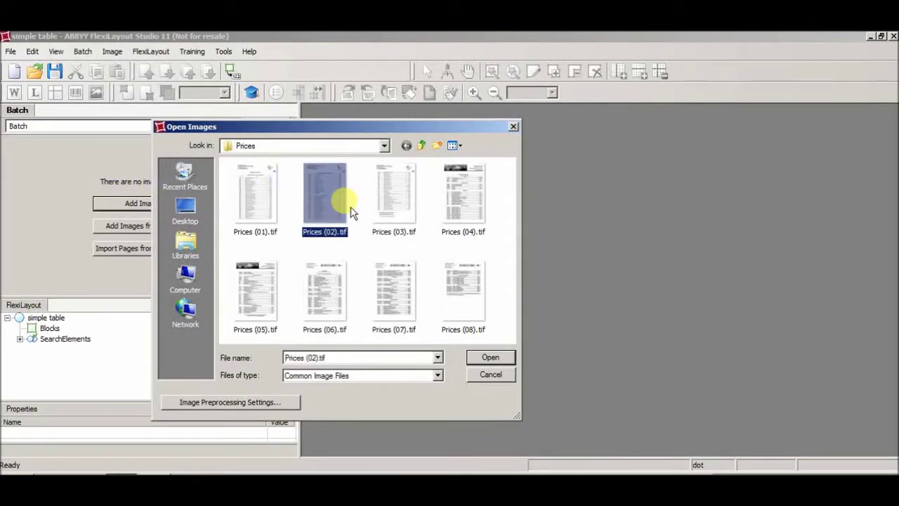
{"action": "key", "text": "BackSpace"}
{"action": "key", "text": "BackSpace"}
{"action": "key", "text": "BackSpace"}
{"action": "key", "text": "BackSpace"}
{"action": "key", "text": "Down"}
{"action": "key", "text": "Right"}
{"action": "key", "text": "shift+Down"}
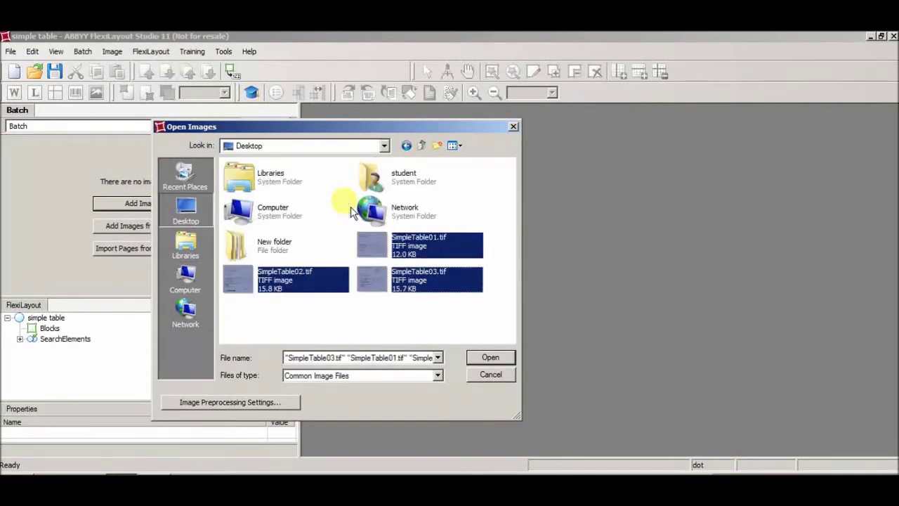
{"action": "key", "text": "Return"}
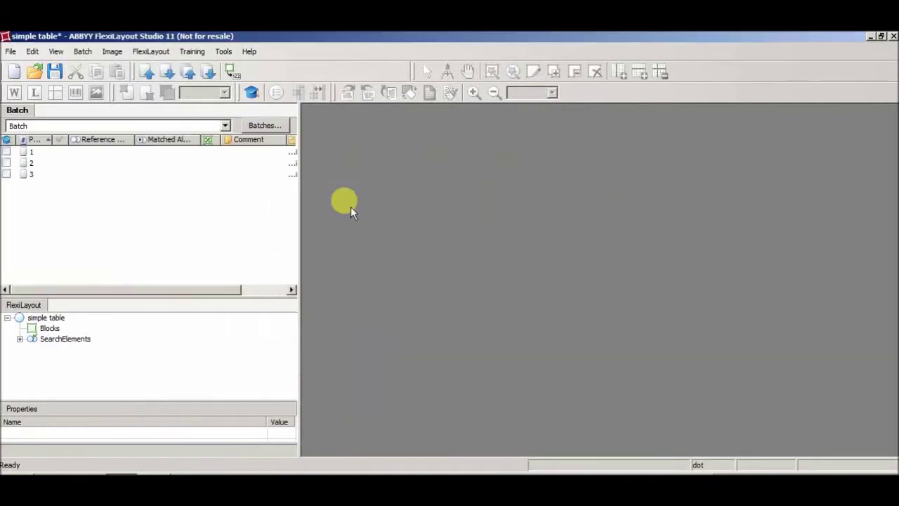
- Pre-recognize all three pages in the batch
{"action": "left_click", "coordinate": [24, 153]}
{"action": "left_click", "coordinate": [26, 174], "text": "shift"}
{"action": "right_click", "coordinate": [31, 167]}
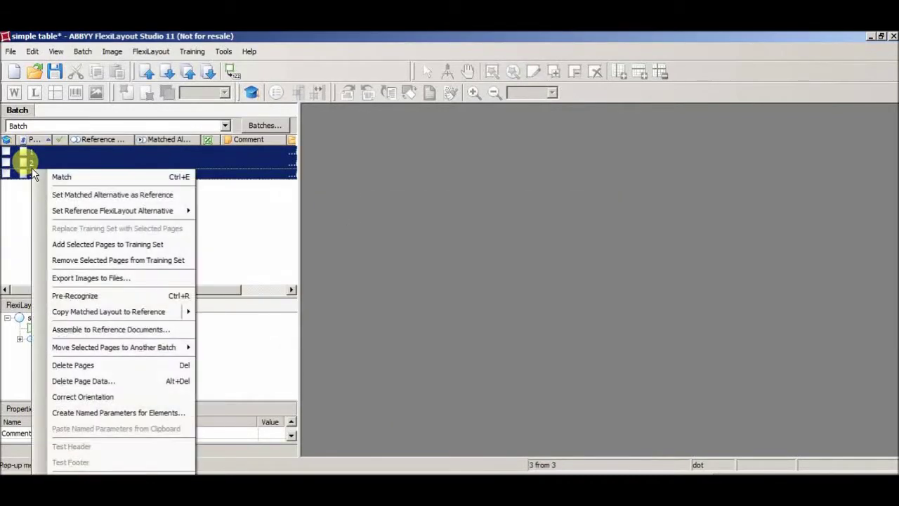
{"action": "left_click", "coordinate": [84, 296]}
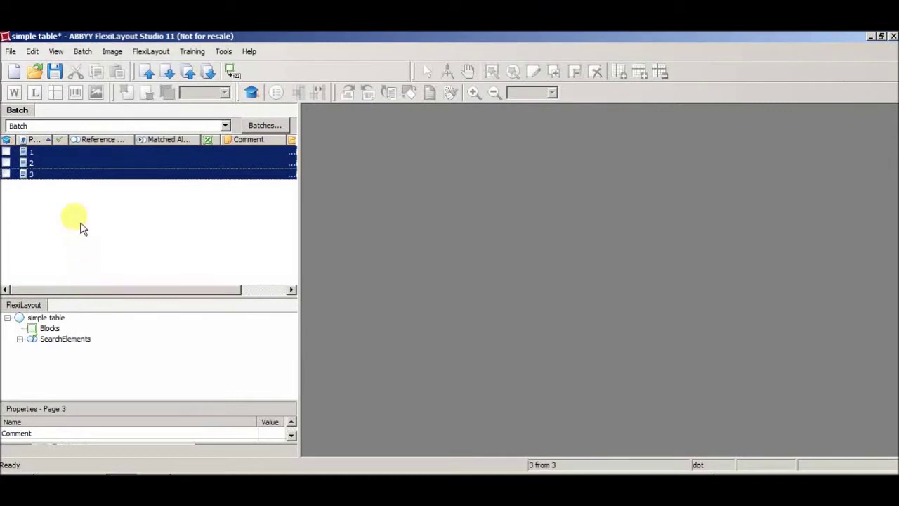
- Open page 1 and examine the table layout and column headings on all three invoice pages
{"action": "left_click", "coordinate": [26, 152]}
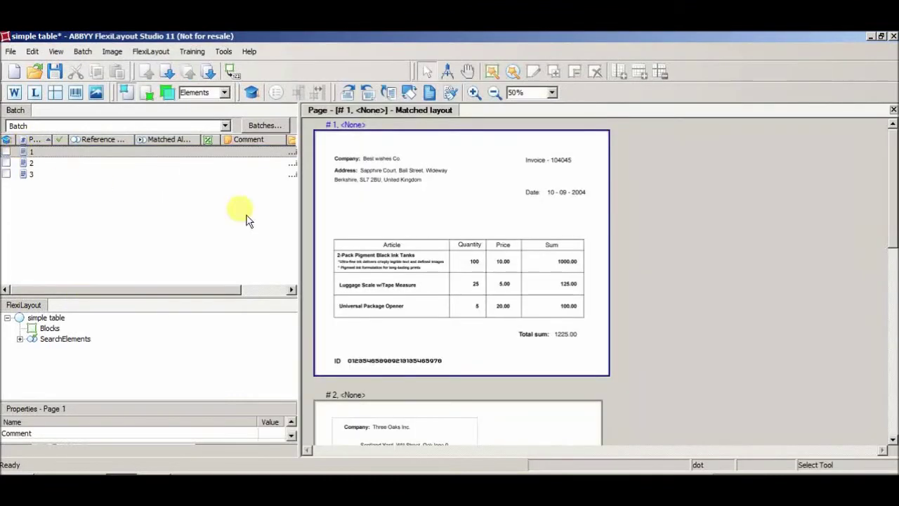
{"action": "scroll", "coordinate": [463, 223], "scroll_direction": "up", "scroll_amount": 1}
{"action": "scroll", "coordinate": [462, 223], "scroll_direction": "up", "scroll_amount": 1}
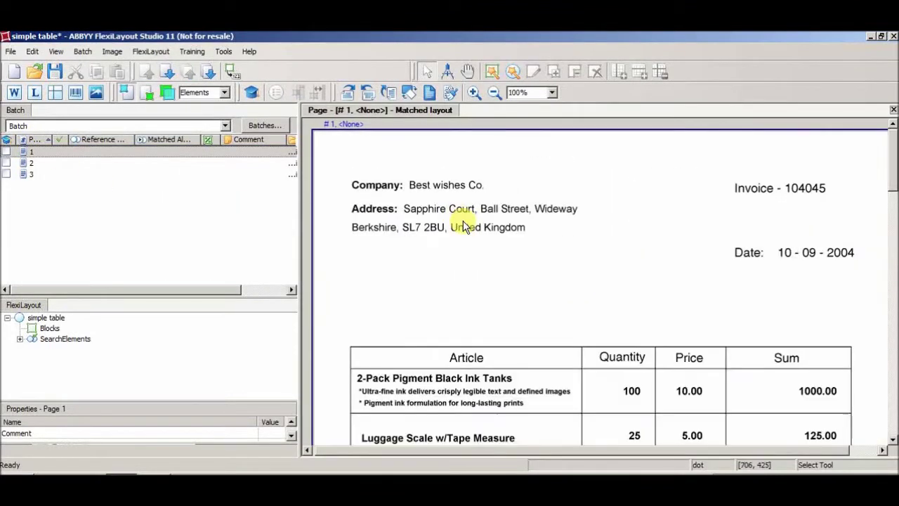
{"action": "scroll", "coordinate": [474, 215], "scroll_direction": "down", "scroll_amount": 1}
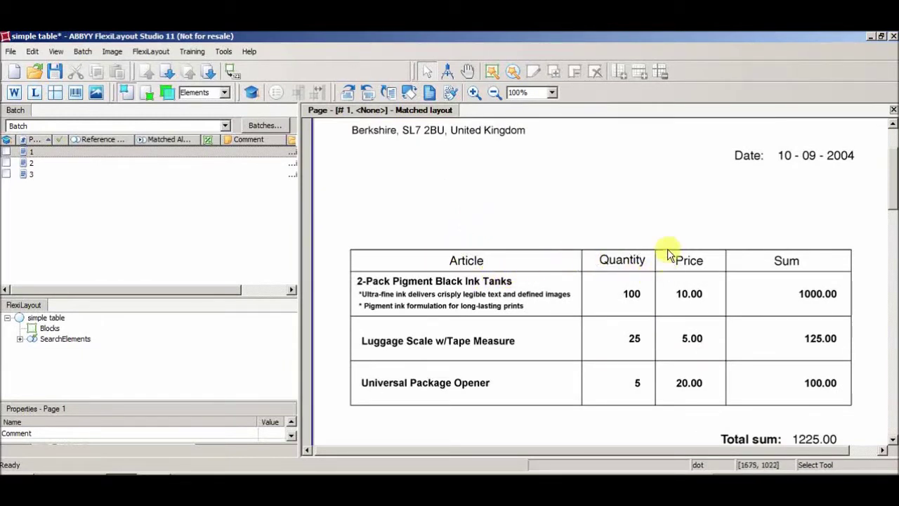
{"action": "scroll", "coordinate": [667, 232], "scroll_direction": "down", "scroll_amount": 3}
{"action": "scroll", "coordinate": [667, 232], "scroll_direction": "down", "scroll_amount": 12}
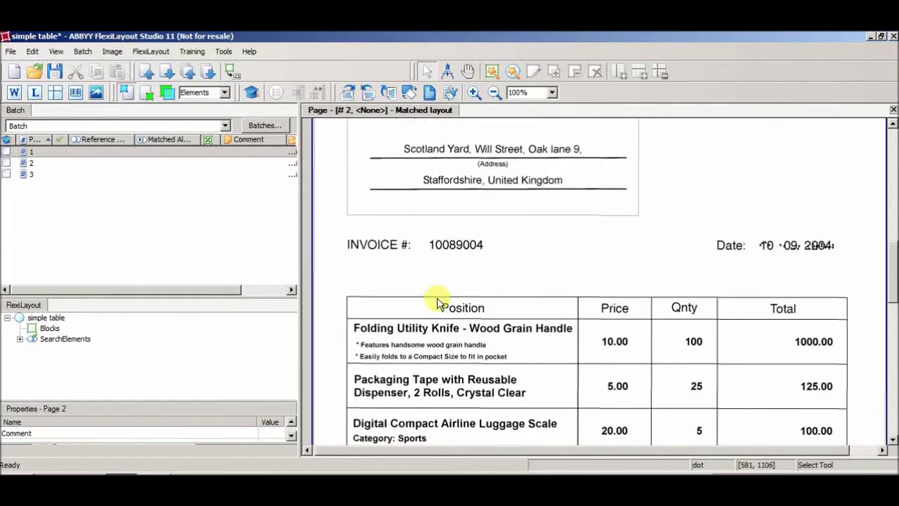
{"action": "left_click_drag", "start_coordinate": [583, 293], "coordinate": [632, 322]}
{"action": "scroll", "coordinate": [706, 323], "scroll_direction": "down", "scroll_amount": 14}
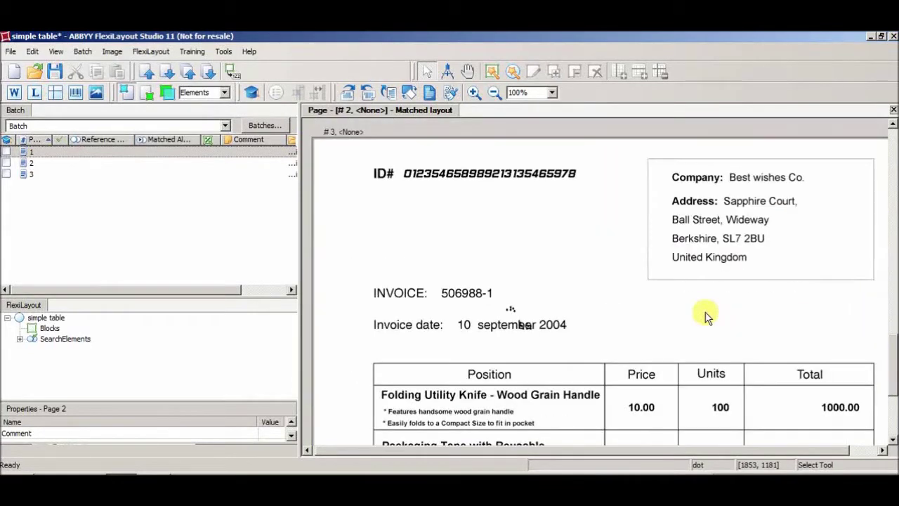
{"action": "scroll", "coordinate": [706, 317], "scroll_direction": "down", "scroll_amount": 3}
{"action": "scroll", "coordinate": [706, 316], "scroll_direction": "down", "scroll_amount": 3}
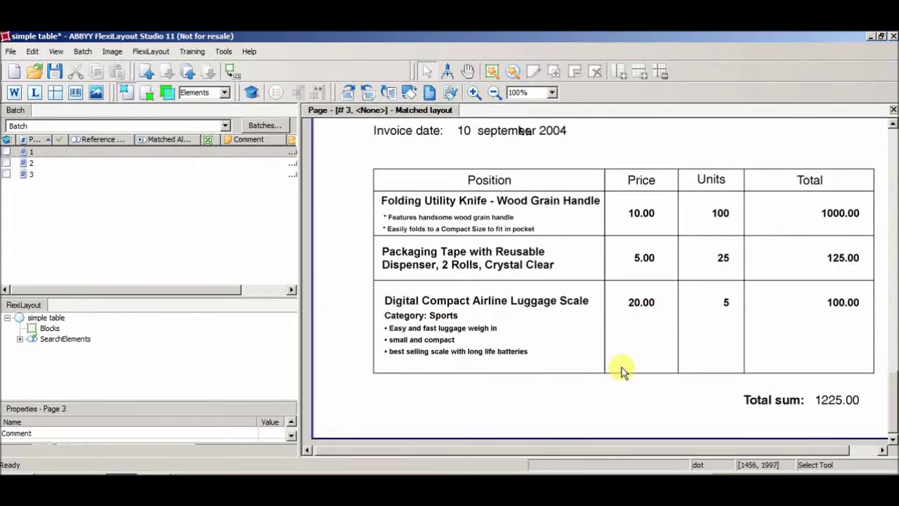
{"action": "scroll", "coordinate": [624, 370], "scroll_direction": "down", "scroll_amount": 3}
{"action": "scroll", "coordinate": [622, 371], "scroll_direction": "down", "scroll_amount": 10}
{"action": "scroll", "coordinate": [622, 371], "scroll_direction": "up", "scroll_amount": 15}
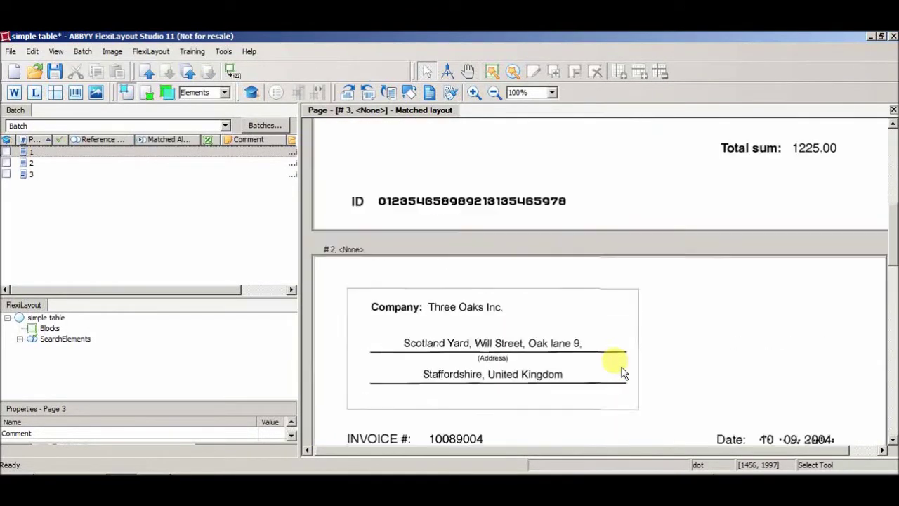
{"action": "scroll", "coordinate": [622, 371], "scroll_direction": "up", "scroll_amount": 2}
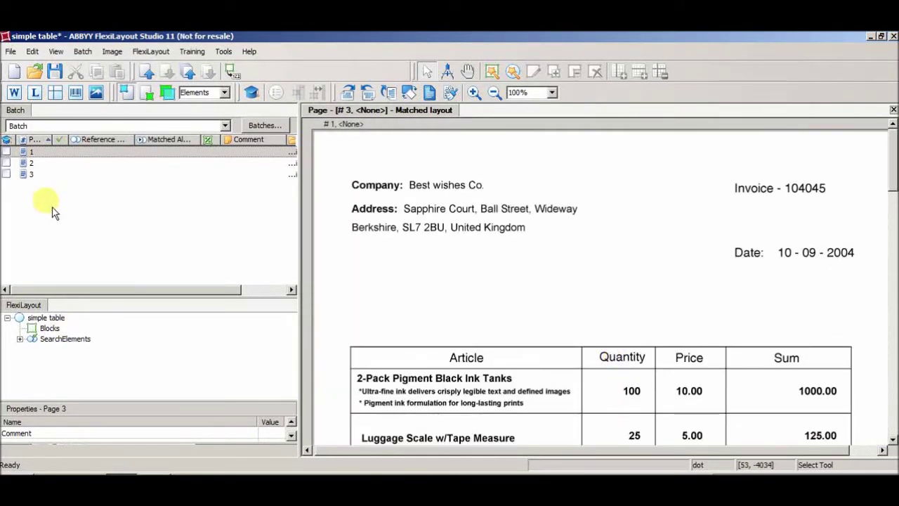
- Add a Table block to the layout's Blocks and name it table_block
{"action": "left_click", "coordinate": [48, 328]}
{"action": "right_click", "coordinate": [48, 328]}
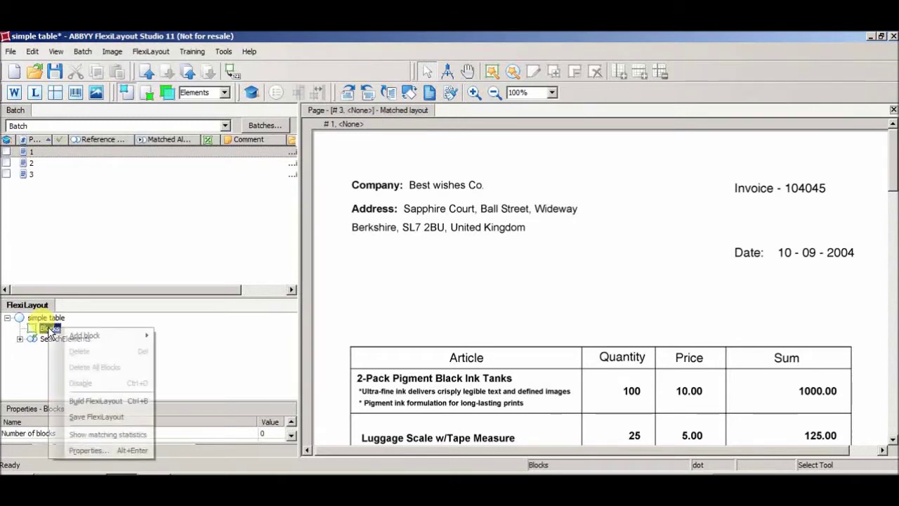
{"action": "mouse_move", "coordinate": [84, 340]}
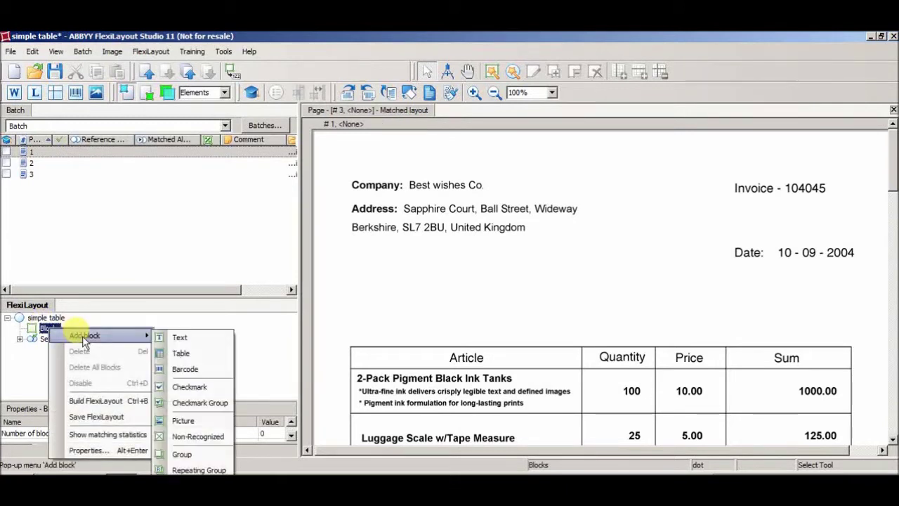
{"action": "left_click", "coordinate": [189, 353]}
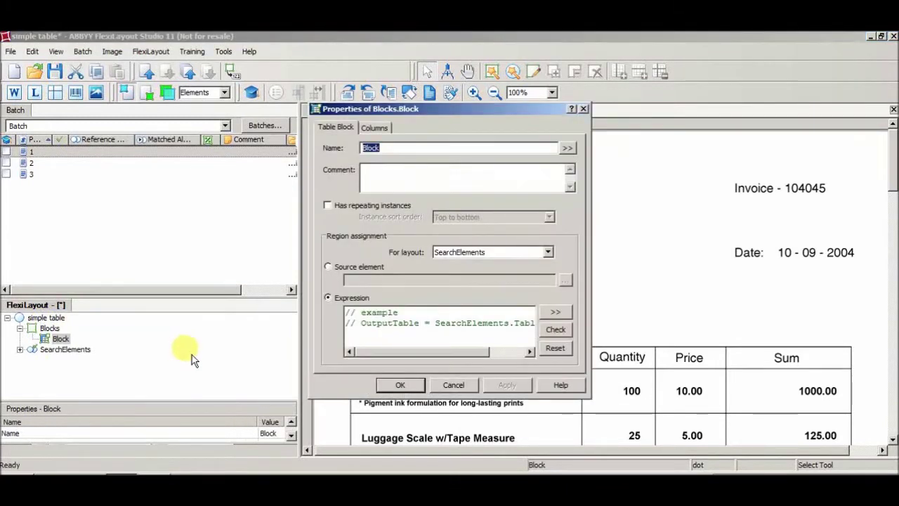
{"action": "type", "text": "table_b"}
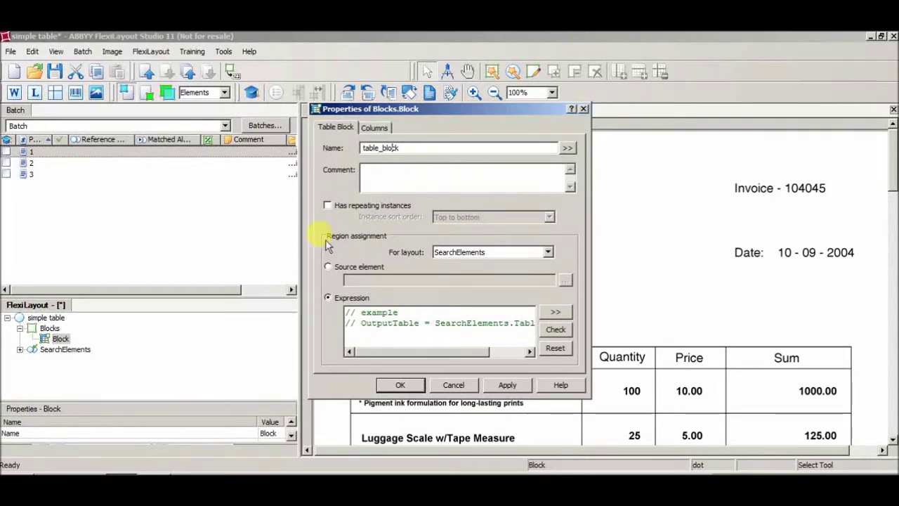
- Add two Text columns named Article and Quantity to the table block
{"action": "left_click", "coordinate": [374, 128]}
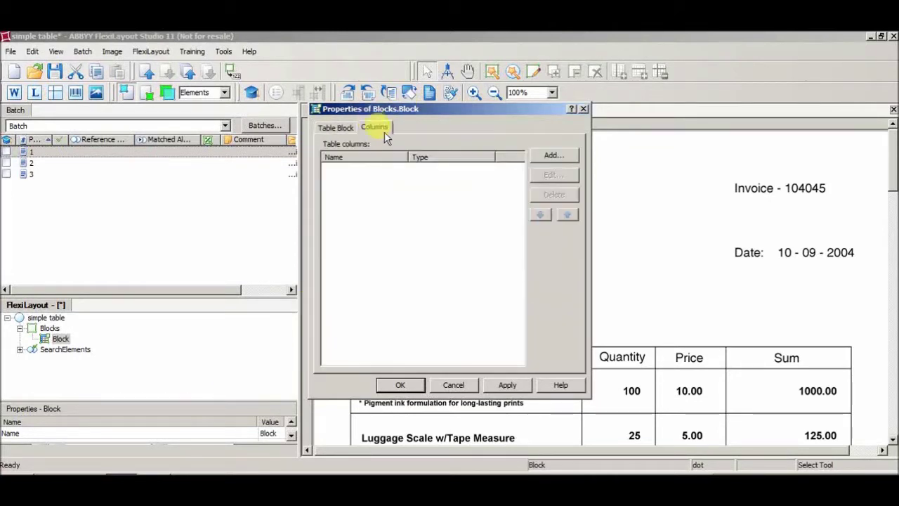
{"action": "left_click", "coordinate": [554, 156]}
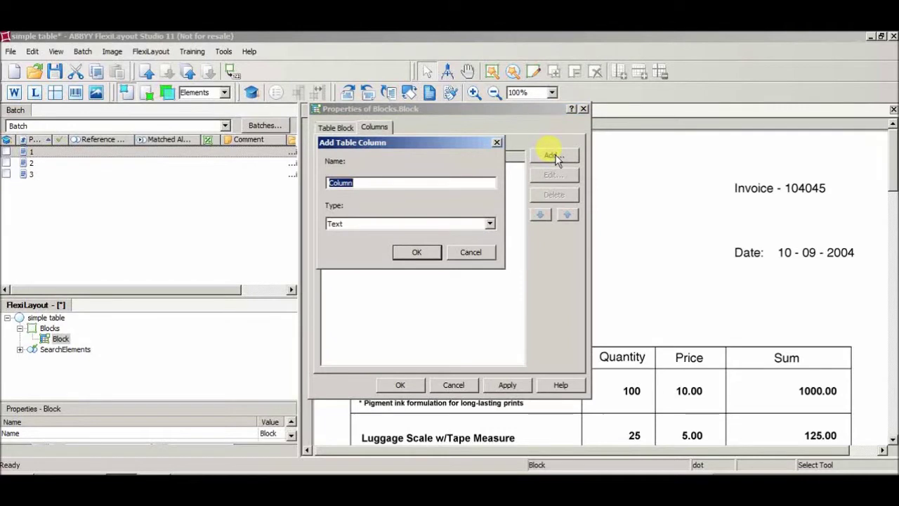
{"action": "type", "text": "Articl"}
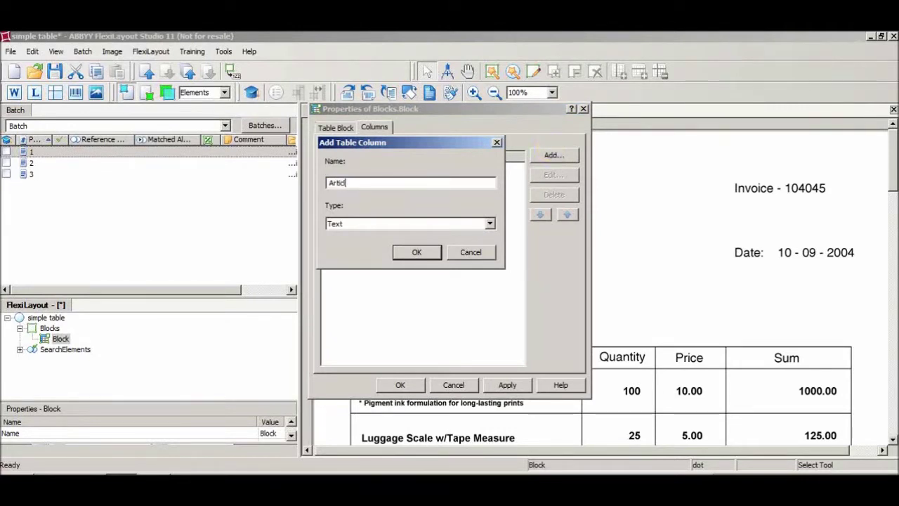
{"action": "type", "text": "e"}
{"action": "key", "text": "Return"}
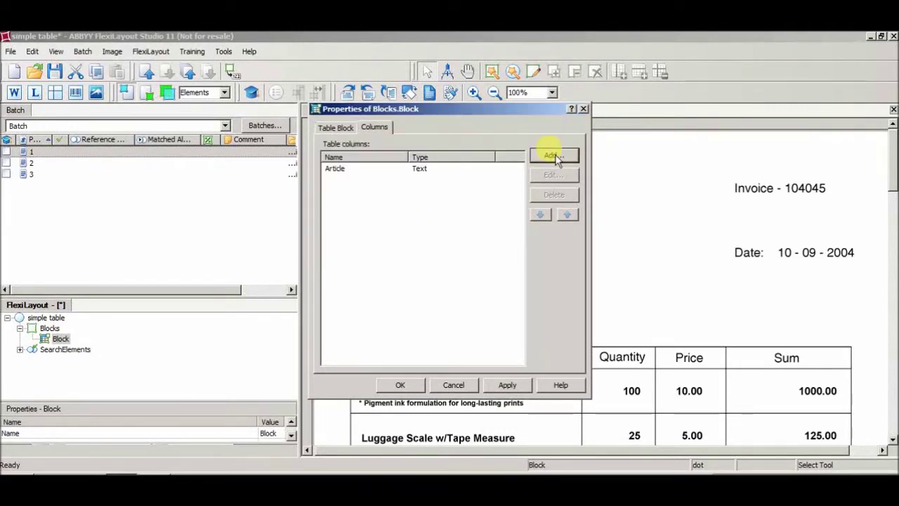
{"action": "left_click", "coordinate": [555, 156]}
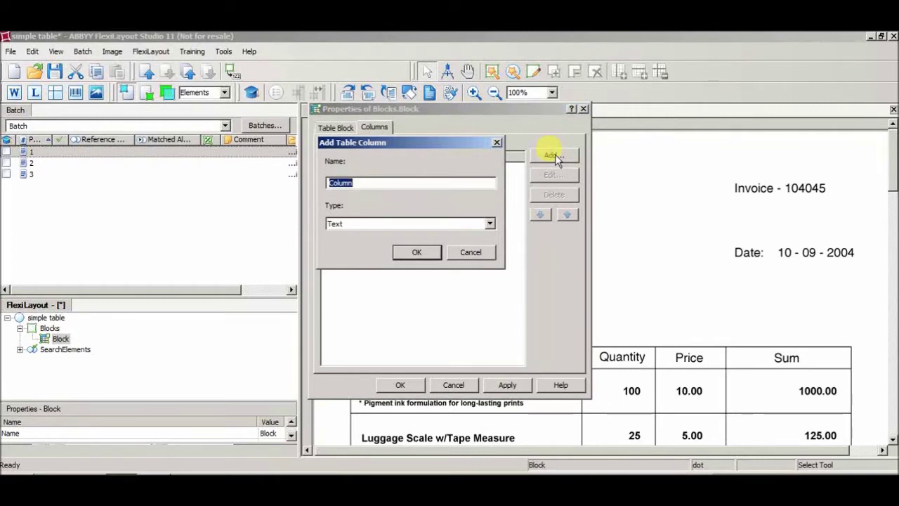
{"action": "type", "text": "Quantity"}
{"action": "key", "text": "Return"}
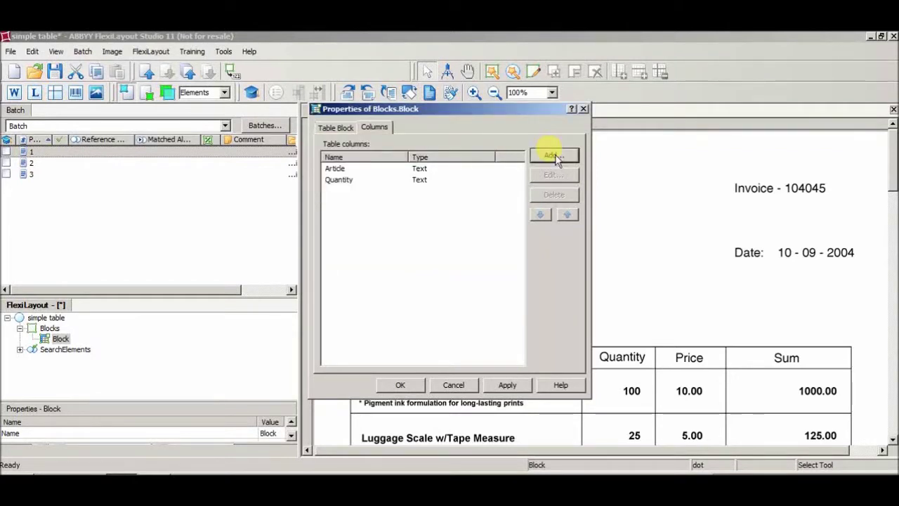
- Add two more Text columns named Price and Sum and accept the table block's properties
{"action": "left_click", "coordinate": [555, 157]}
{"action": "type", "text": "Price"}
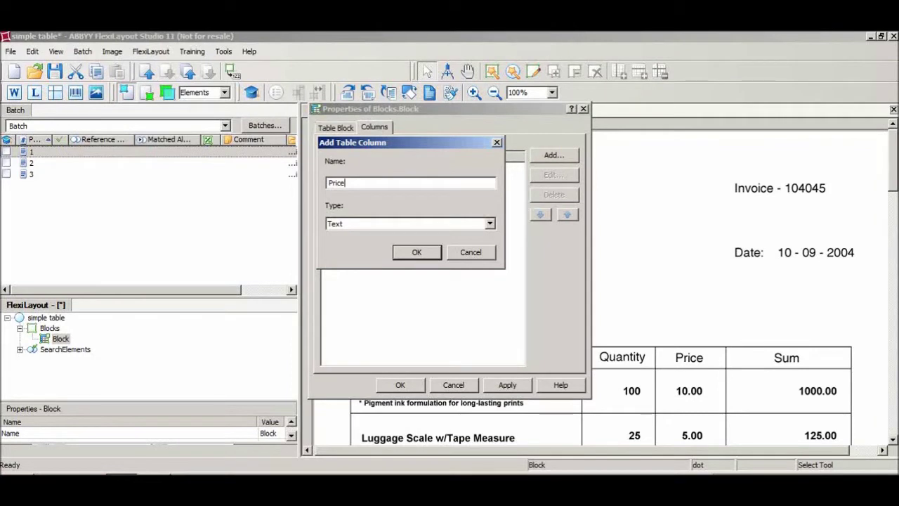
{"action": "key", "text": "Return"}
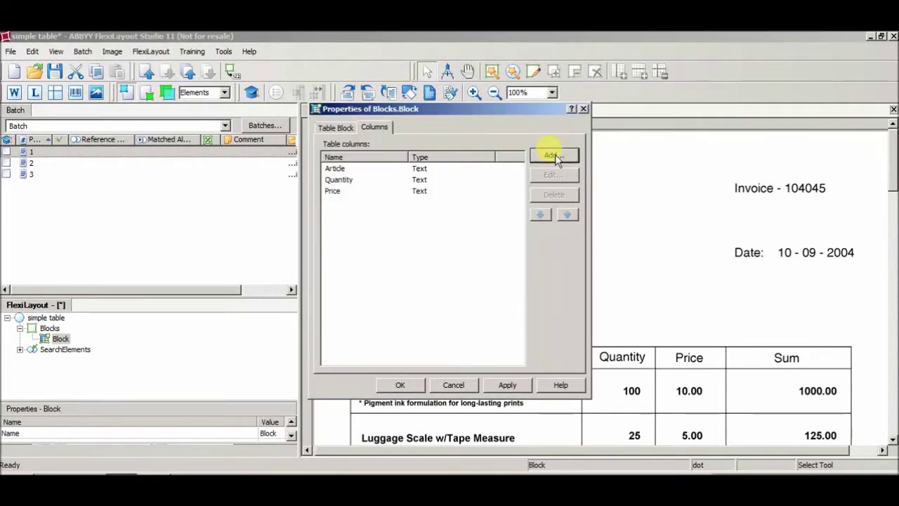
{"action": "left_click", "coordinate": [554, 158]}
{"action": "type", "text": "Sum"}
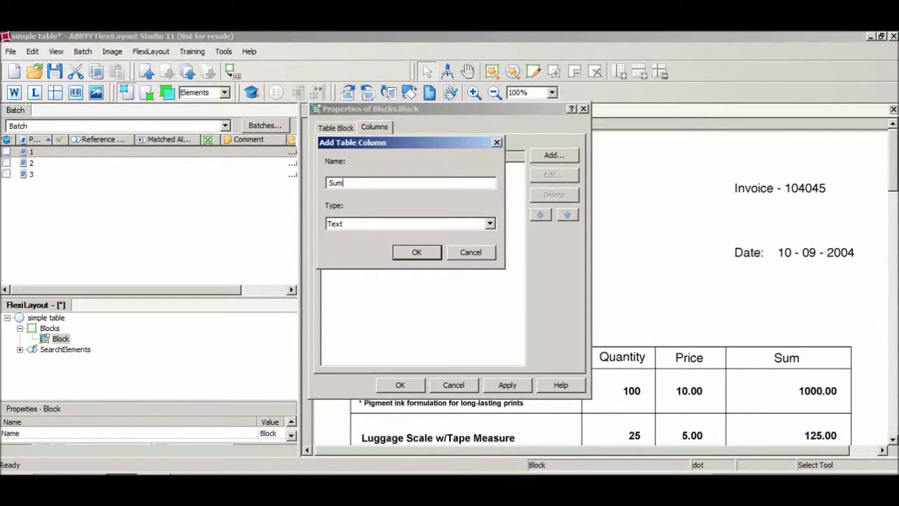
{"action": "key", "text": "Return"}
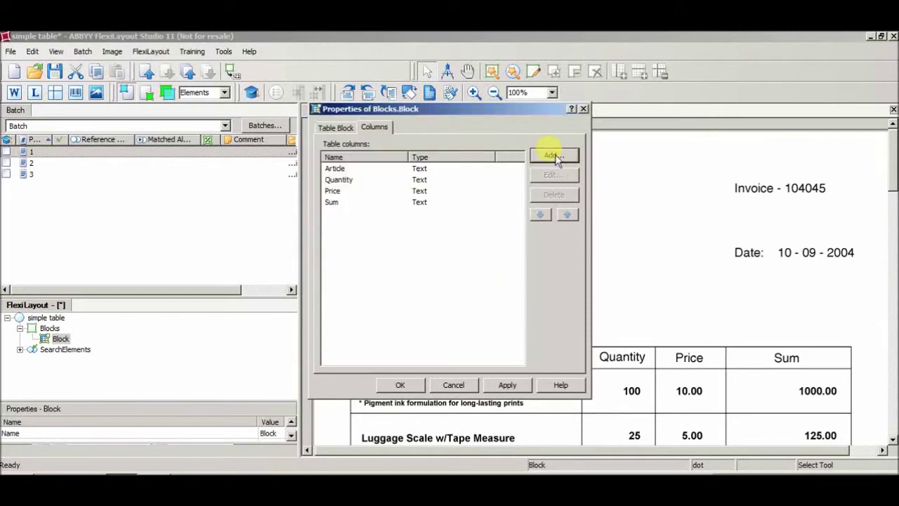
{"action": "left_click", "coordinate": [412, 383]}
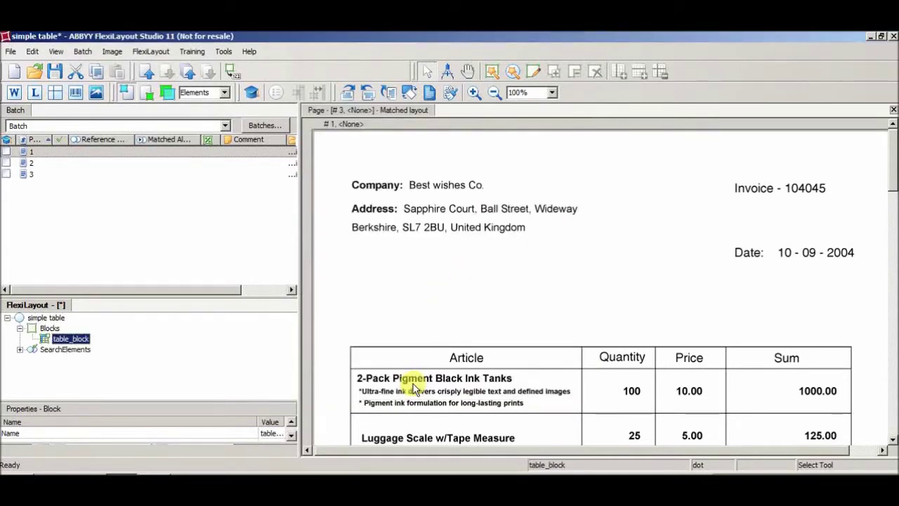
- Delete the Header and Footer elements from the layout's SearchElements
{"action": "left_click", "coordinate": [447, 309]}
{"action": "scroll", "coordinate": [475, 279], "scroll_direction": "down", "scroll_amount": 2}
{"action": "scroll", "coordinate": [476, 279], "scroll_direction": "up", "scroll_amount": 2}
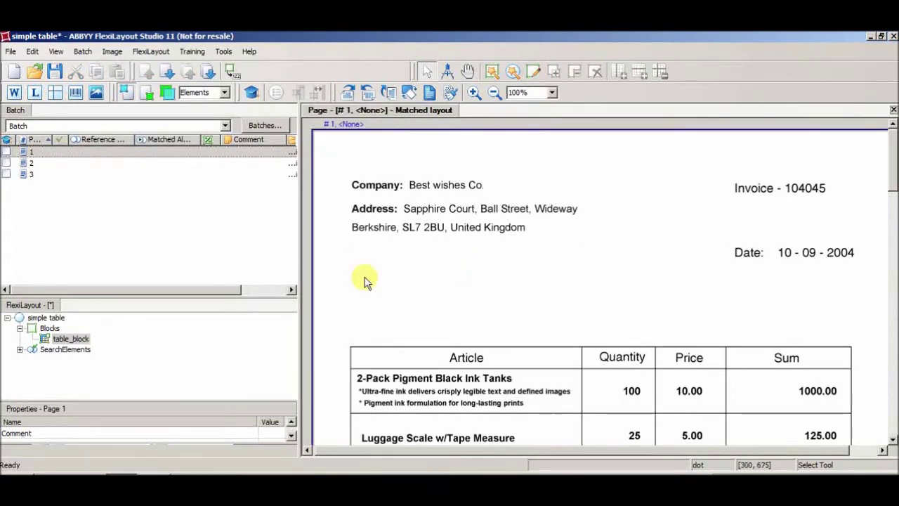
{"action": "left_click", "coordinate": [21, 349]}
{"action": "left_click", "coordinate": [56, 359]}
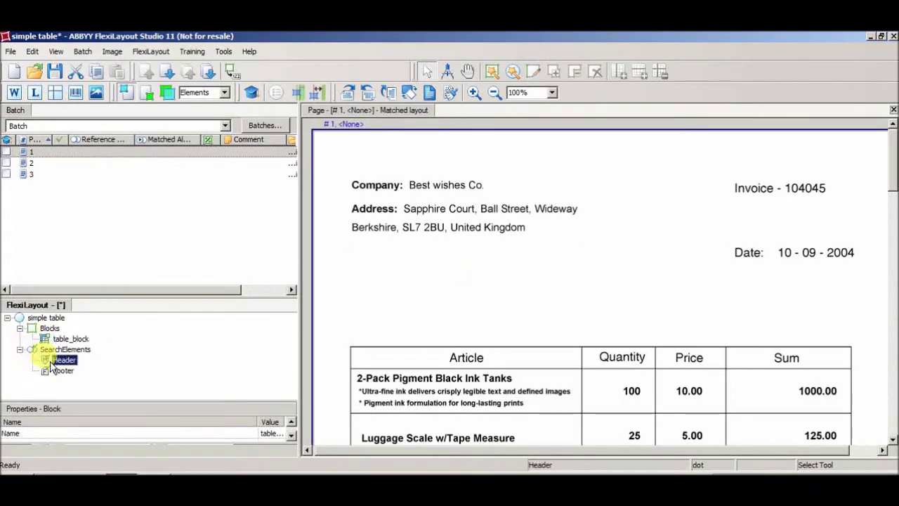
{"action": "key", "text": "Delete"}
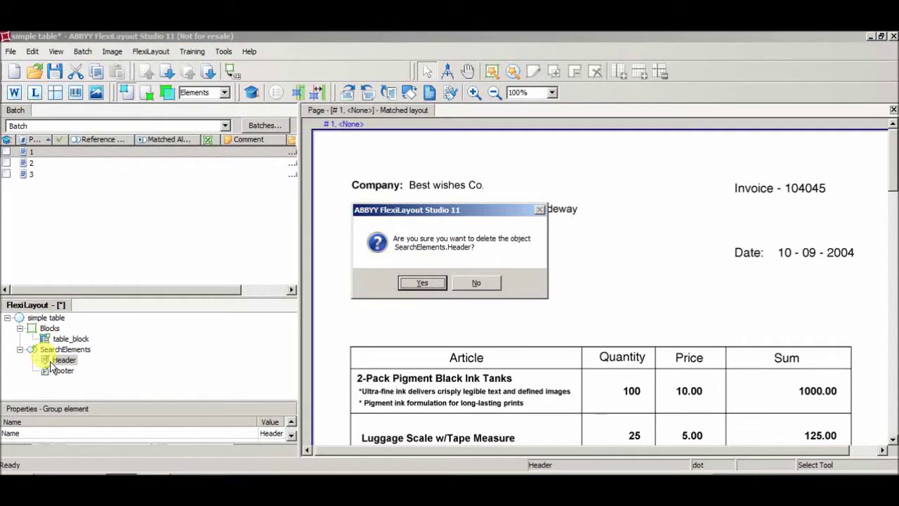
{"action": "key", "text": "Return"}
{"action": "key", "text": "Delete"}
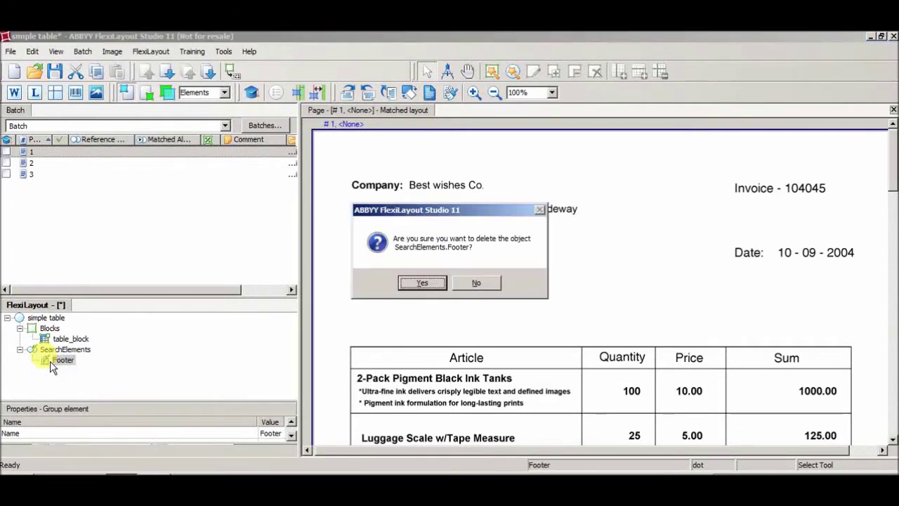
{"action": "key", "text": "Return"}
- Add a Table element under SearchElements
{"action": "right_click", "coordinate": [51, 367]}
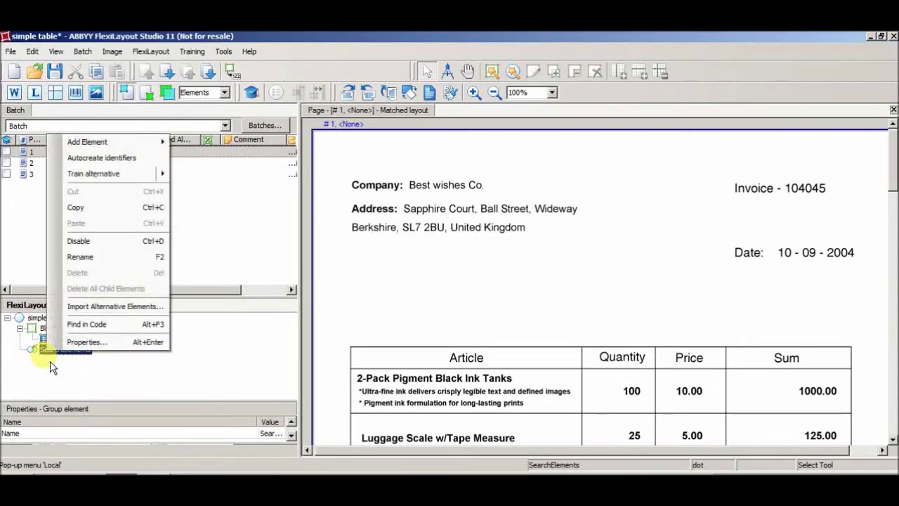
{"action": "key", "text": "Down"}
{"action": "key", "text": "Right"}
{"action": "key", "text": "Up"}
{"action": "key", "text": "Up"}
{"action": "key", "text": "Return"}
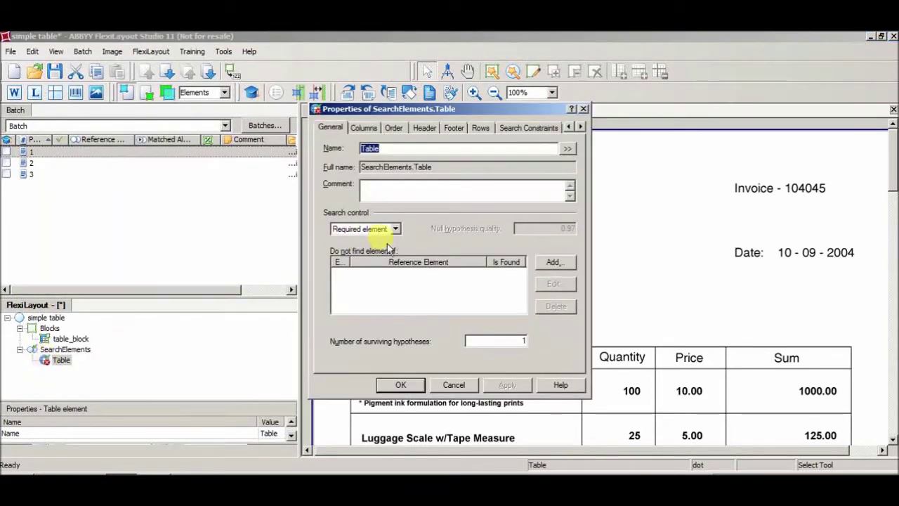
- Assign table_block as the table block for the new Table element's columns
{"action": "key", "text": "ctrl+Tab"}
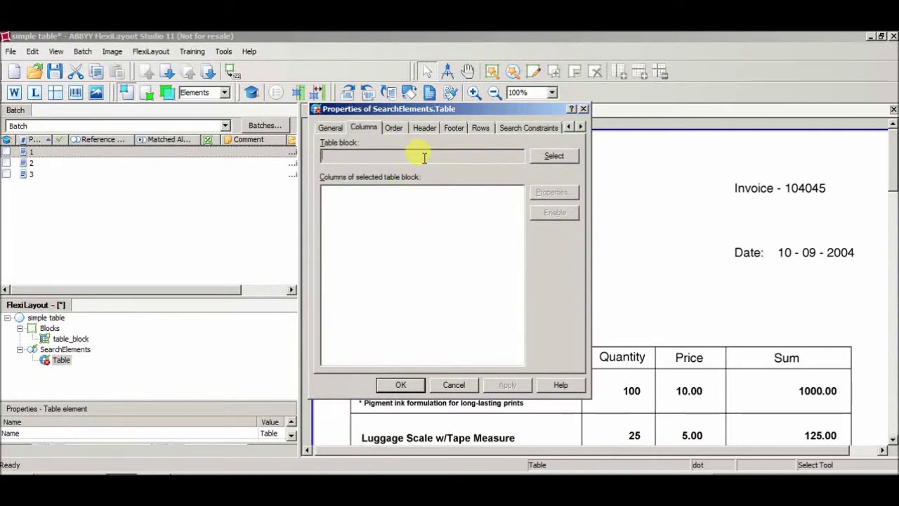
{"action": "left_click", "coordinate": [551, 156]}
{"action": "left_click", "coordinate": [385, 212]}
{"action": "left_click", "coordinate": [465, 320]}
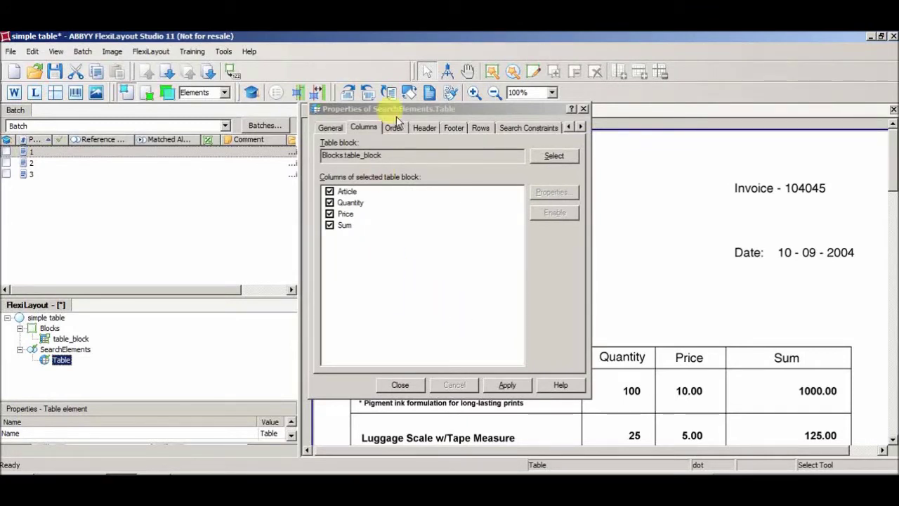
{"action": "left_click_drag", "start_coordinate": [414, 111], "coordinate": [183, 65]}
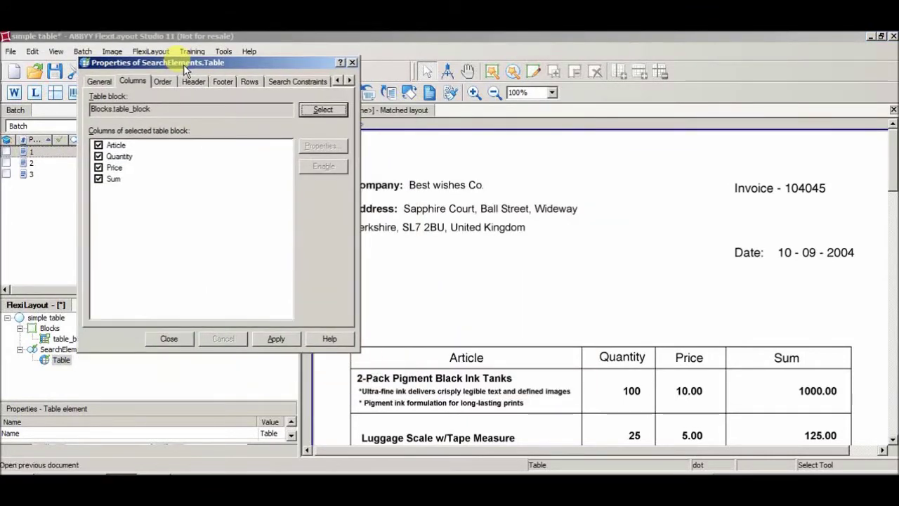
- Check the first column's heading on the sample pages and set the Article column's name keywords to Article|Position
{"action": "left_click", "coordinate": [118, 145]}
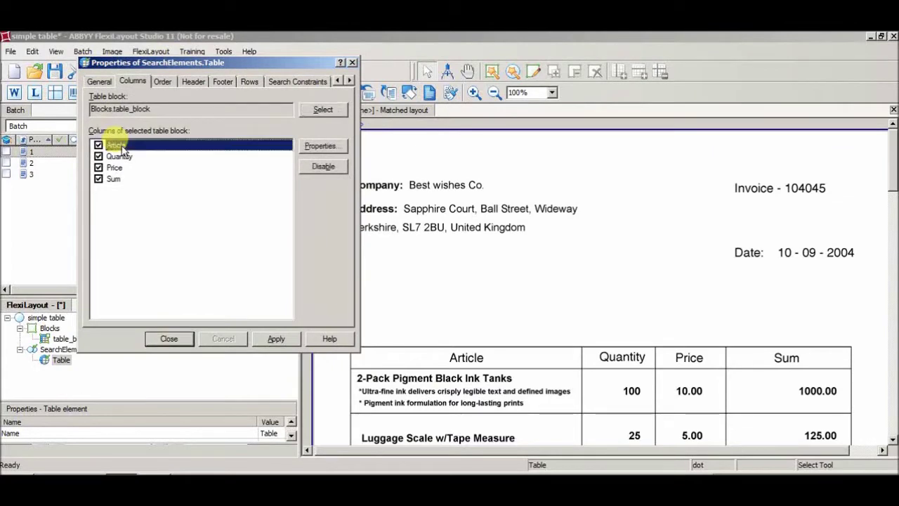
{"action": "left_click", "coordinate": [442, 348]}
{"action": "left_click_drag", "start_coordinate": [443, 344], "coordinate": [507, 376]}
{"action": "scroll", "coordinate": [602, 278], "scroll_direction": "down", "scroll_amount": 10}
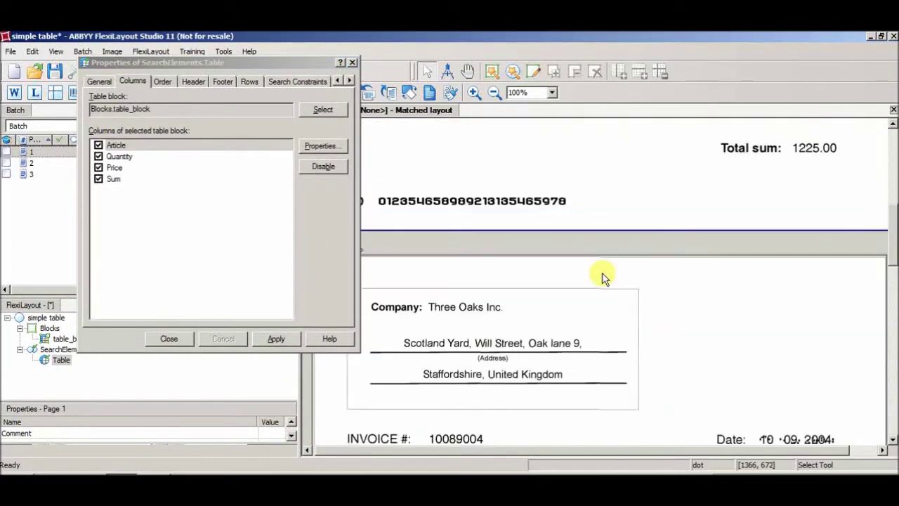
{"action": "scroll", "coordinate": [562, 288], "scroll_direction": "down", "scroll_amount": 3}
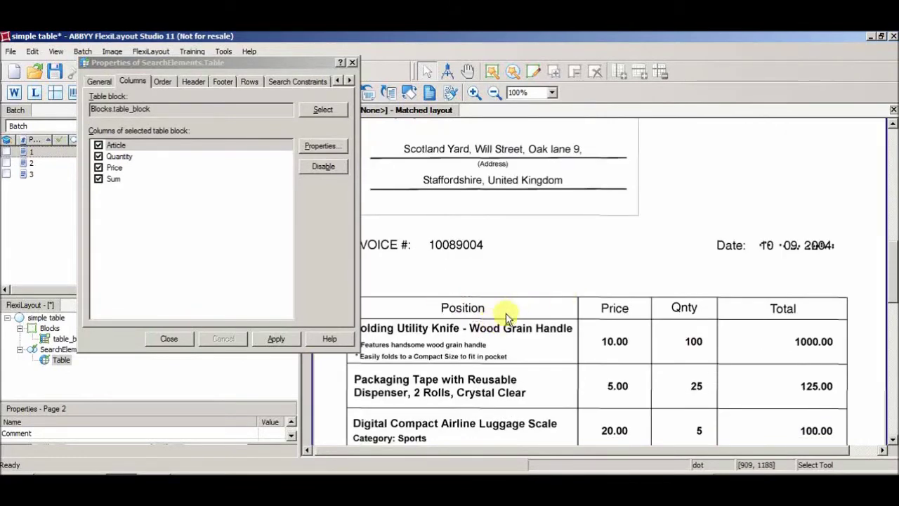
{"action": "scroll", "coordinate": [509, 313], "scroll_direction": "down", "scroll_amount": 5}
{"action": "scroll", "coordinate": [509, 313], "scroll_direction": "down", "scroll_amount": 5}
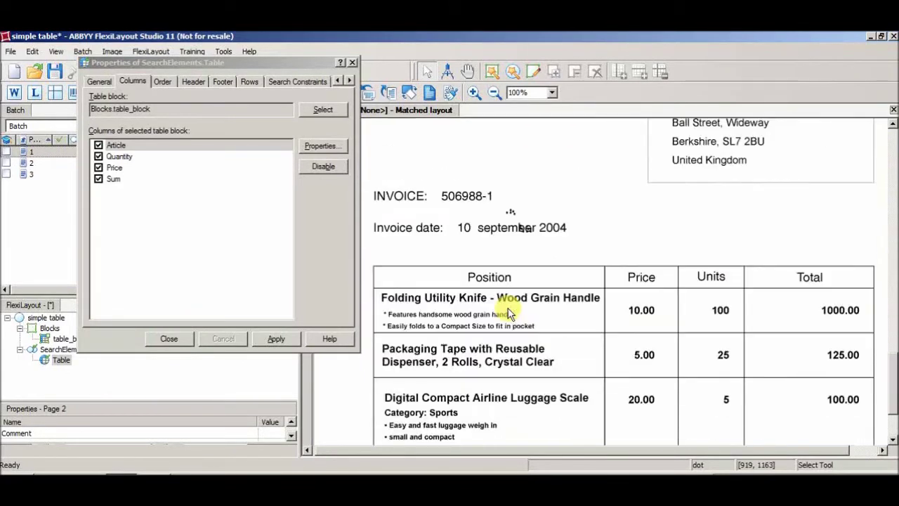
{"action": "left_click", "coordinate": [119, 145]}
{"action": "double_click", "coordinate": [121, 146]}
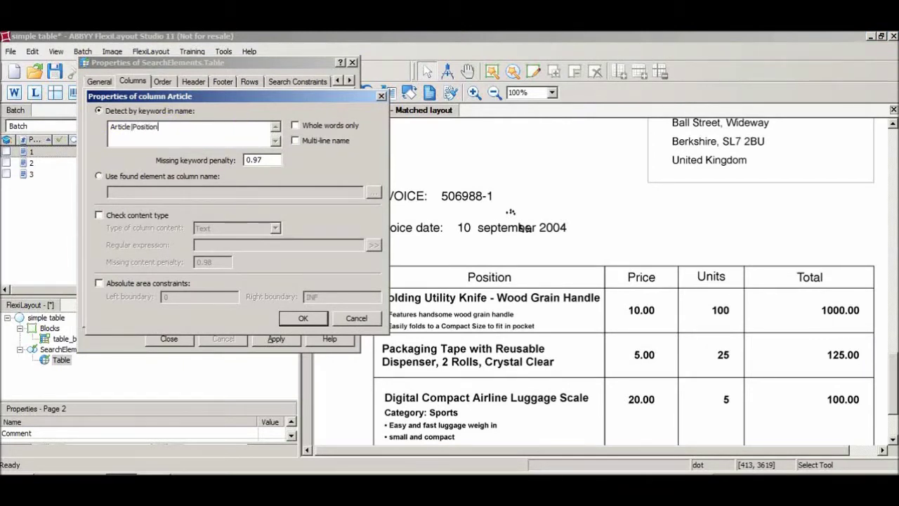
{"action": "left_click", "coordinate": [301, 317]}
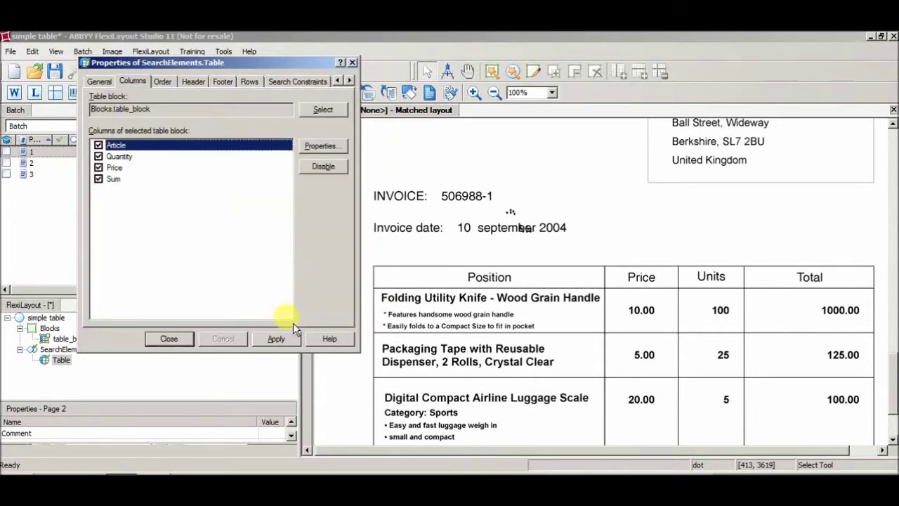
- Compare the quantity headings on the sample pages and set the Quantity column's name keywords to Quantity|Qnty|Units
{"action": "left_click", "coordinate": [112, 155]}
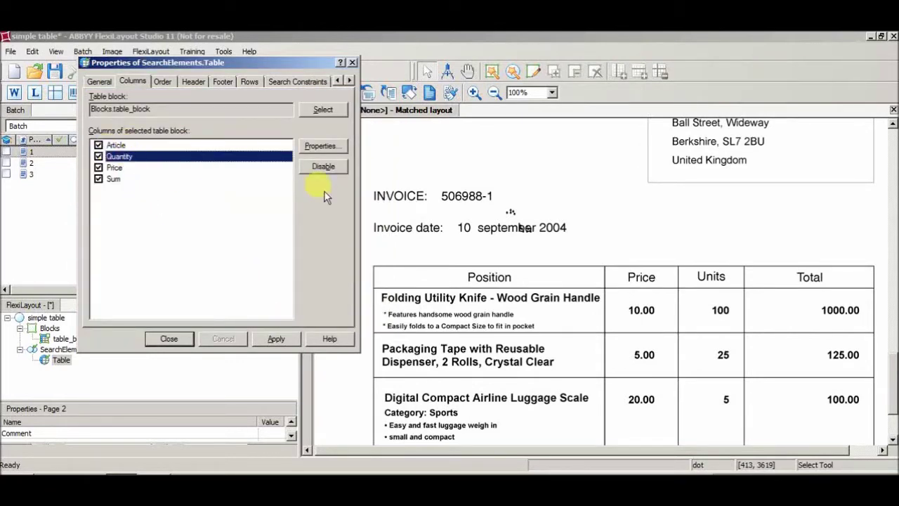
{"action": "left_click", "coordinate": [603, 203]}
{"action": "scroll", "coordinate": [612, 221], "scroll_direction": "down", "scroll_amount": 10}
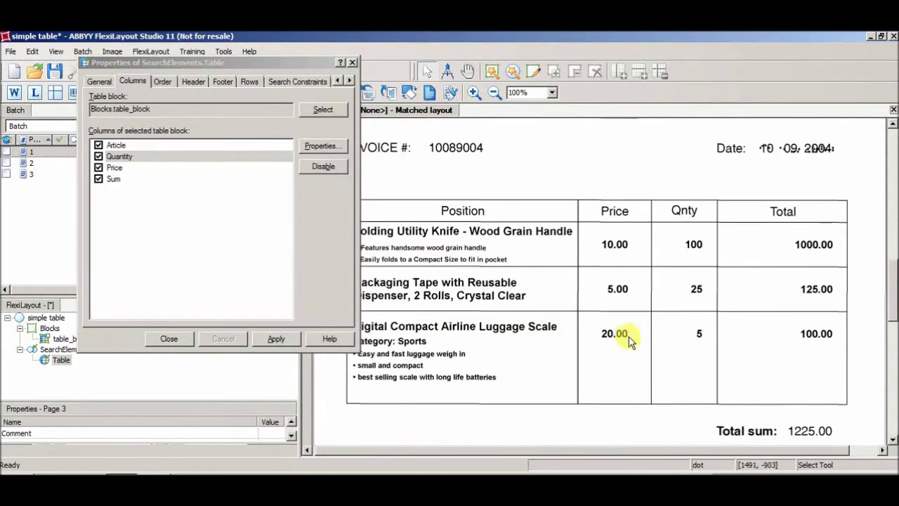
{"action": "scroll", "coordinate": [719, 246], "scroll_direction": "up", "scroll_amount": 10}
{"action": "scroll", "coordinate": [719, 246], "scroll_direction": "down", "scroll_amount": 20}
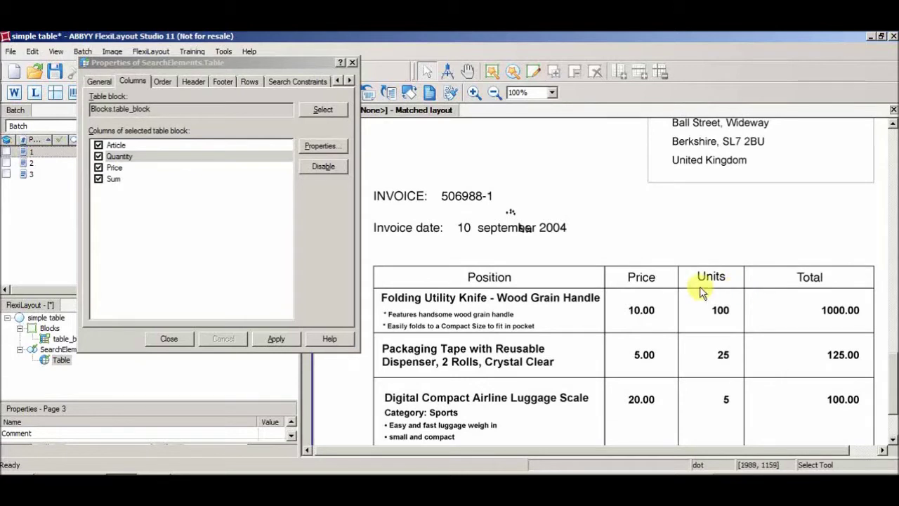
{"action": "double_click", "coordinate": [131, 156]}
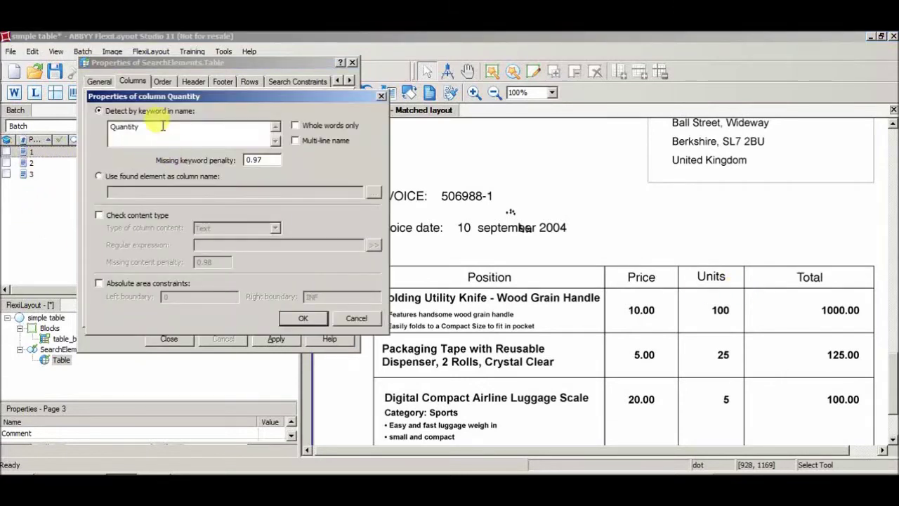
{"action": "type", "text": "|Qnty|Units"}
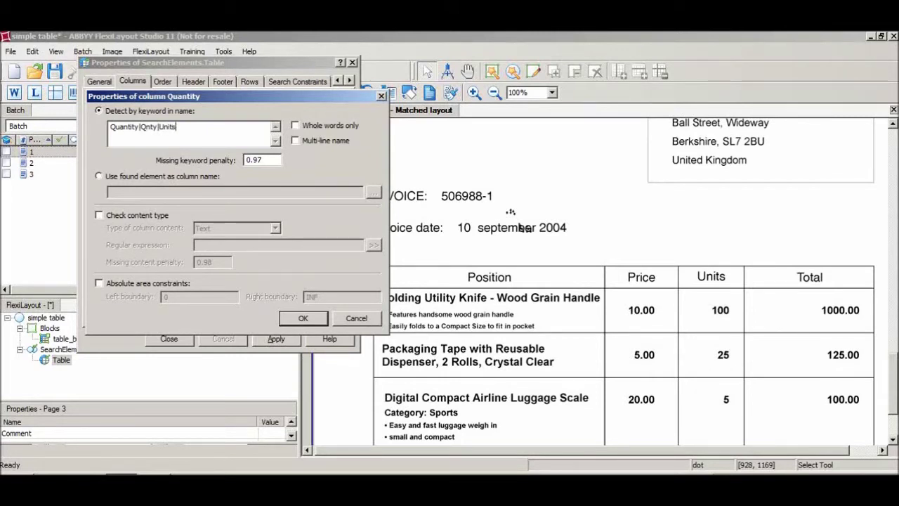
{"action": "left_click", "coordinate": [303, 319]}
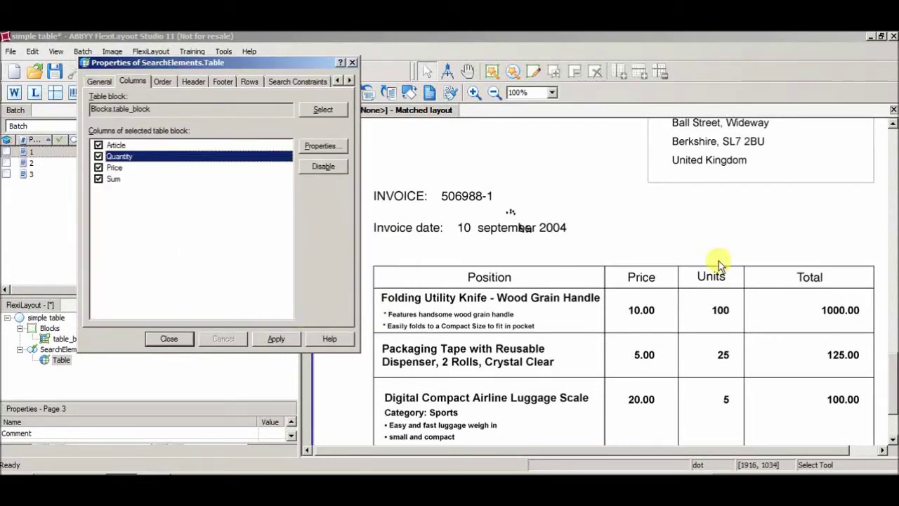
- Compare the Price heading across the three pages and accept the Price column's properties with its default keyword
{"action": "left_click", "coordinate": [645, 276]}
{"action": "left_click_drag", "start_coordinate": [627, 262], "coordinate": [657, 279]}
{"action": "scroll", "coordinate": [665, 253], "scroll_direction": "down", "scroll_amount": 10}
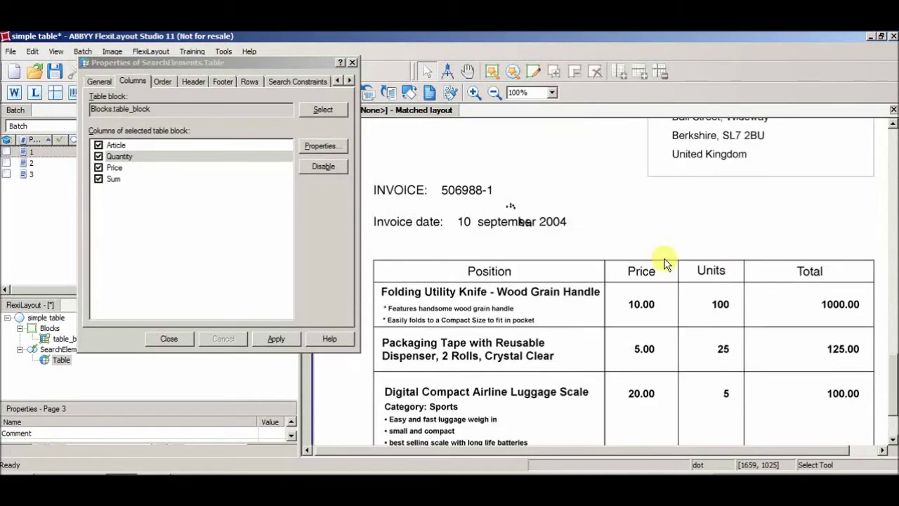
{"action": "scroll", "coordinate": [666, 262], "scroll_direction": "up", "scroll_amount": 5}
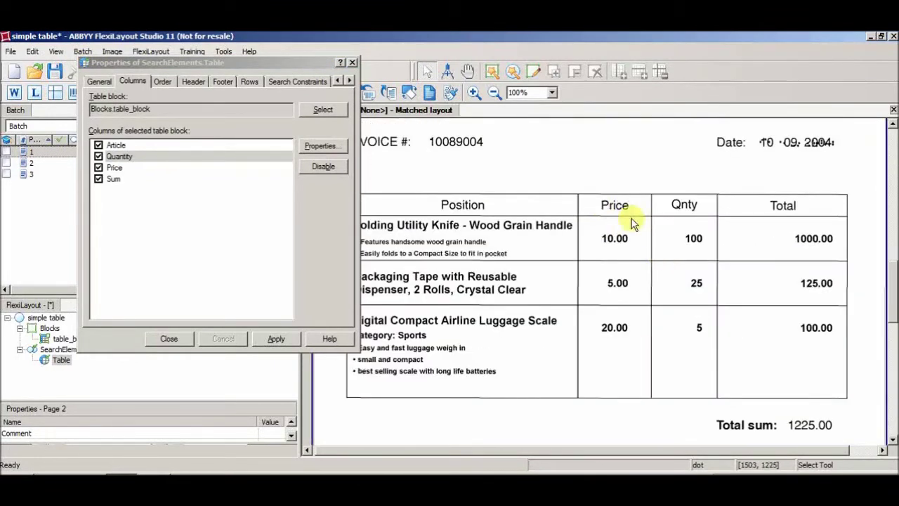
{"action": "scroll", "coordinate": [632, 220], "scroll_direction": "up", "scroll_amount": 5}
{"action": "scroll", "coordinate": [635, 237], "scroll_direction": "up", "scroll_amount": 5}
{"action": "left_click_drag", "start_coordinate": [662, 241], "coordinate": [711, 267]}
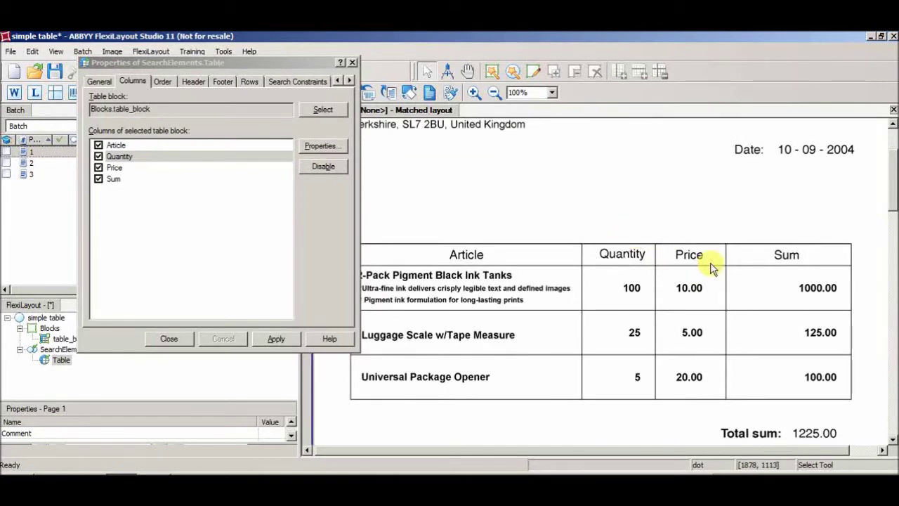
{"action": "double_click", "coordinate": [121, 169]}
{"action": "key", "text": "Return"}
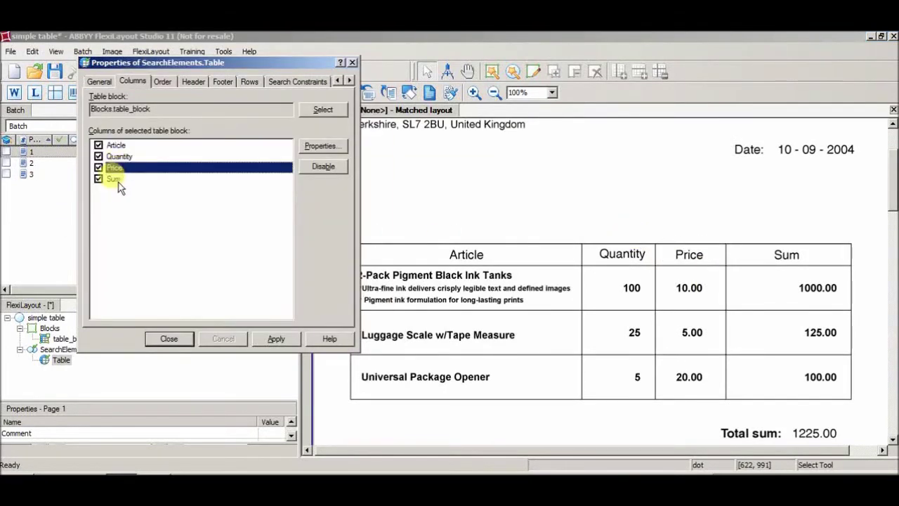
- Check the sum headings on the sample pages, add Total to the Sum column's name keywords and apply the Table element's properties
{"action": "left_click", "coordinate": [117, 179]}
{"action": "left_click", "coordinate": [769, 263]}
{"action": "scroll", "coordinate": [769, 256], "scroll_direction": "down", "scroll_amount": 10}
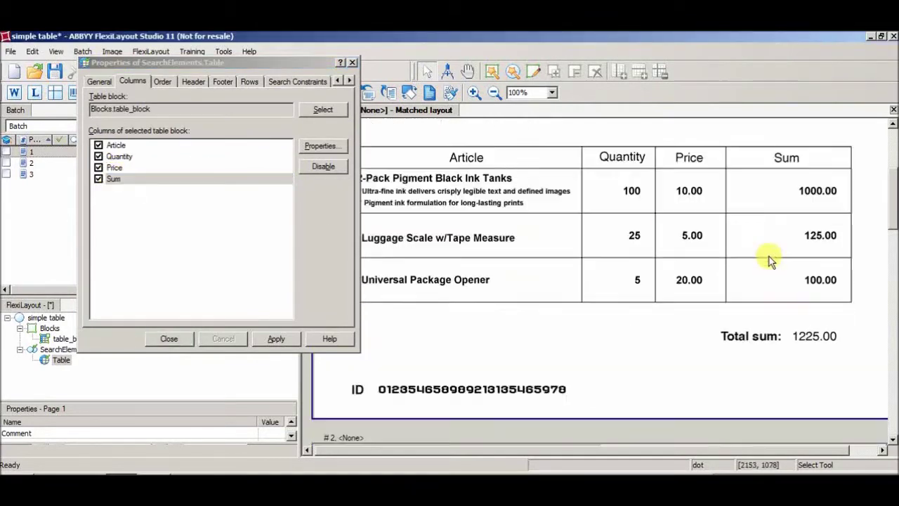
{"action": "scroll", "coordinate": [769, 262], "scroll_direction": "down", "scroll_amount": 10}
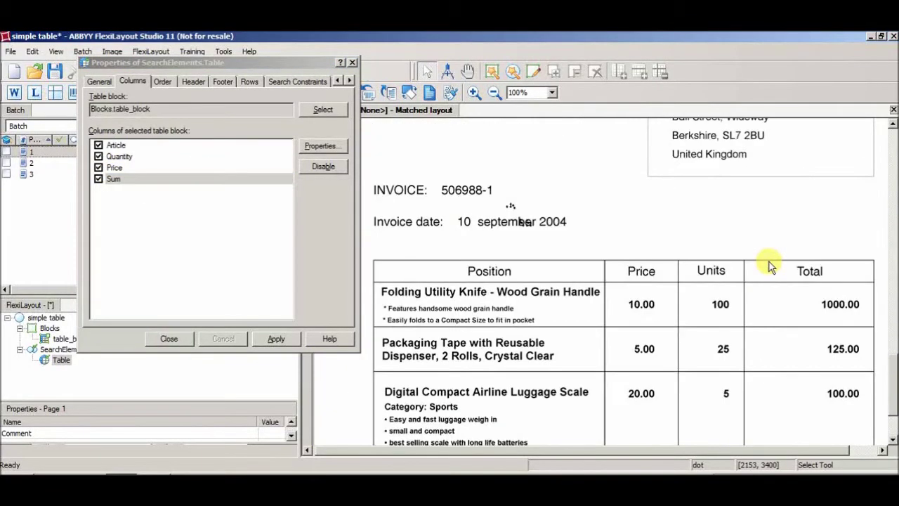
{"action": "left_click", "coordinate": [121, 181]}
{"action": "double_click", "coordinate": [121, 180]}
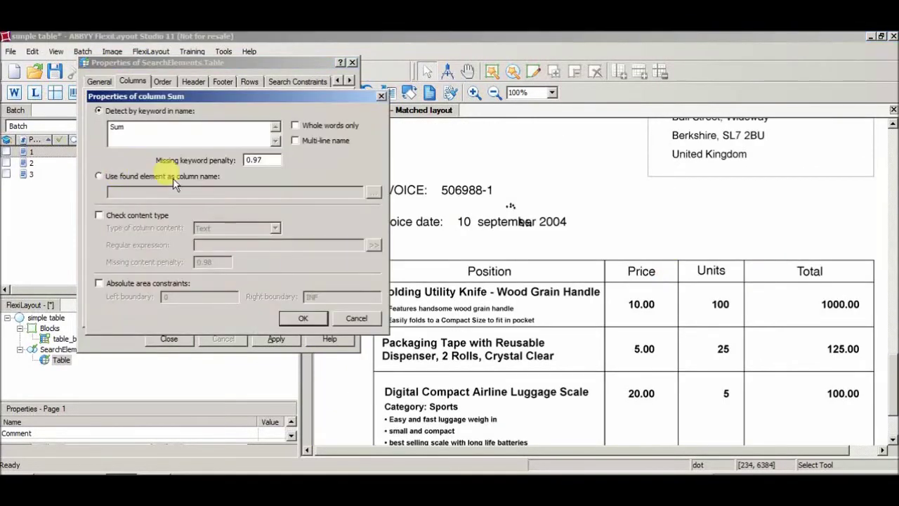
{"action": "left_click", "coordinate": [157, 132]}
{"action": "left_click", "coordinate": [297, 320]}
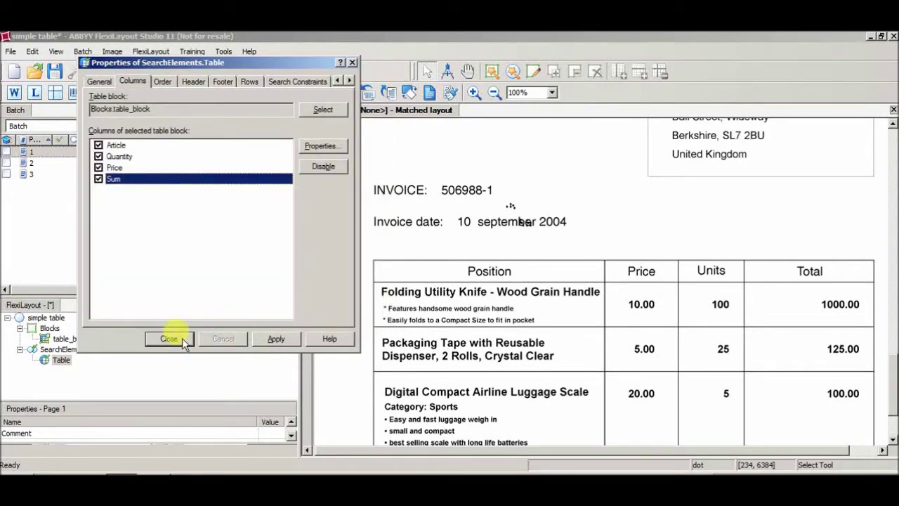
{"action": "left_click", "coordinate": [272, 338]}
- Match all three batch pages against the layout and close the Tree of Hypotheses
{"action": "left_click_drag", "start_coordinate": [187, 61], "coordinate": [213, 245]}
{"action": "left_click_drag", "start_coordinate": [49, 205], "coordinate": [32, 153]}
{"action": "right_click", "coordinate": [48, 154]}
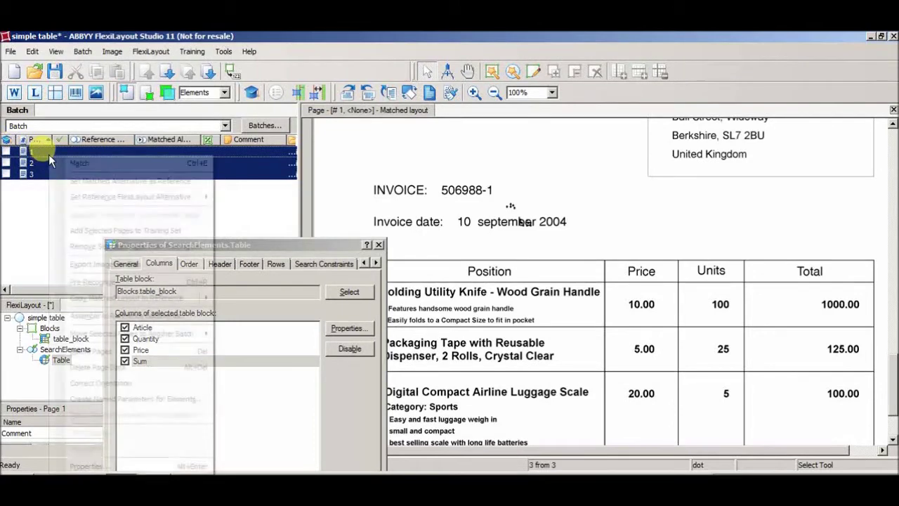
{"action": "left_click", "coordinate": [74, 164]}
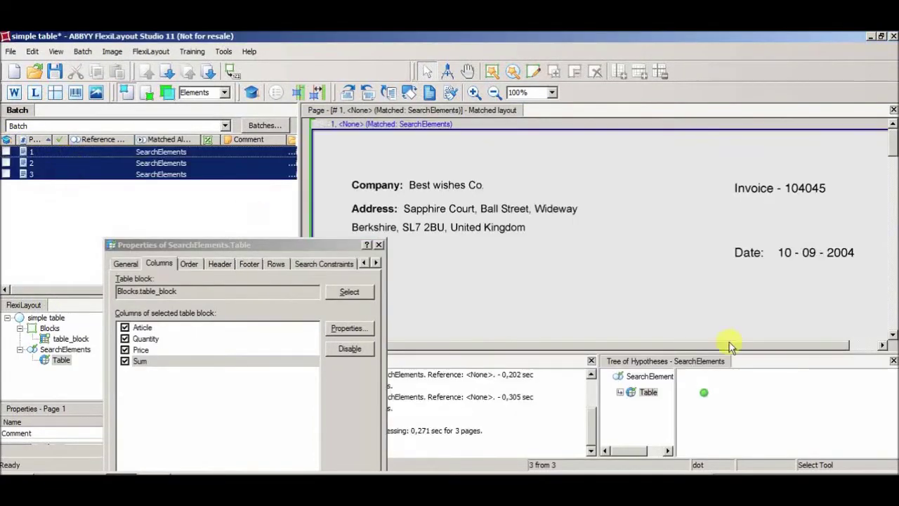
{"action": "left_click", "coordinate": [894, 360]}
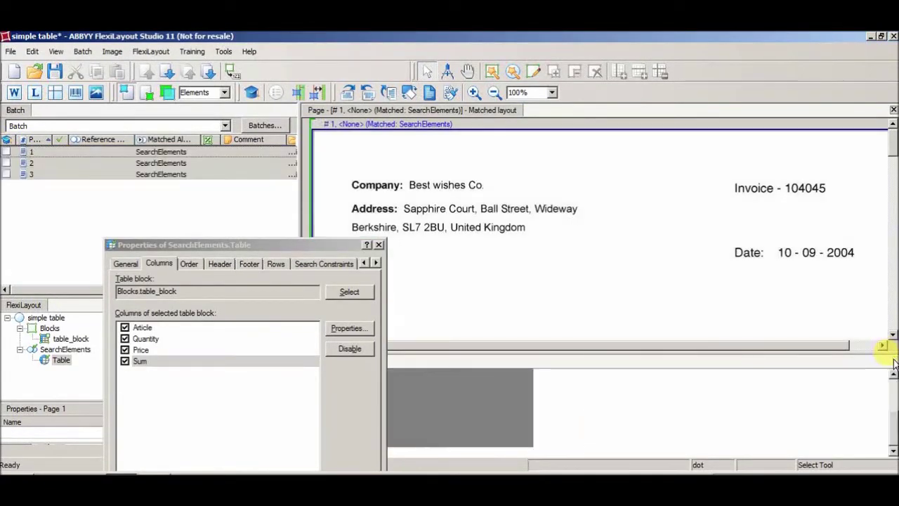
- Examine the header, columns and rows detected for the Table element on pages 1 and 2
{"action": "left_click", "coordinate": [60, 361]}
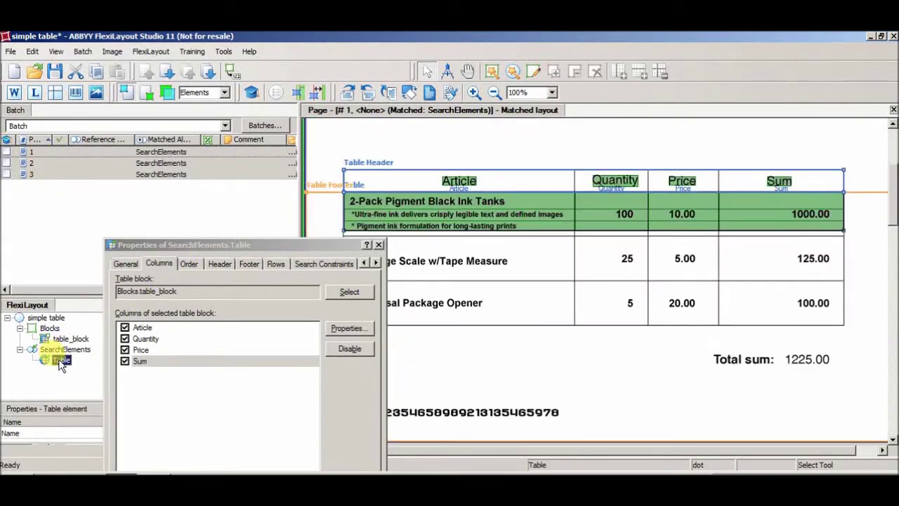
{"action": "left_click", "coordinate": [520, 205]}
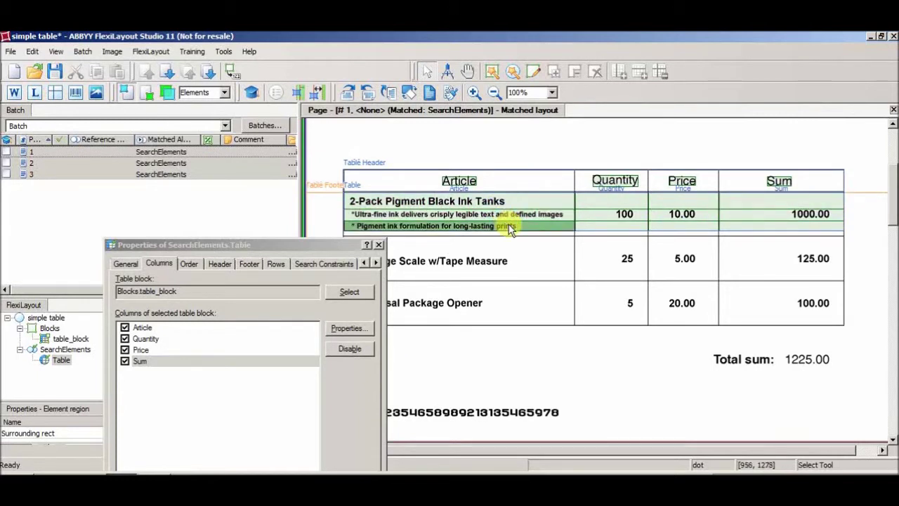
{"action": "left_click_drag", "start_coordinate": [892, 189], "coordinate": [891, 265]}
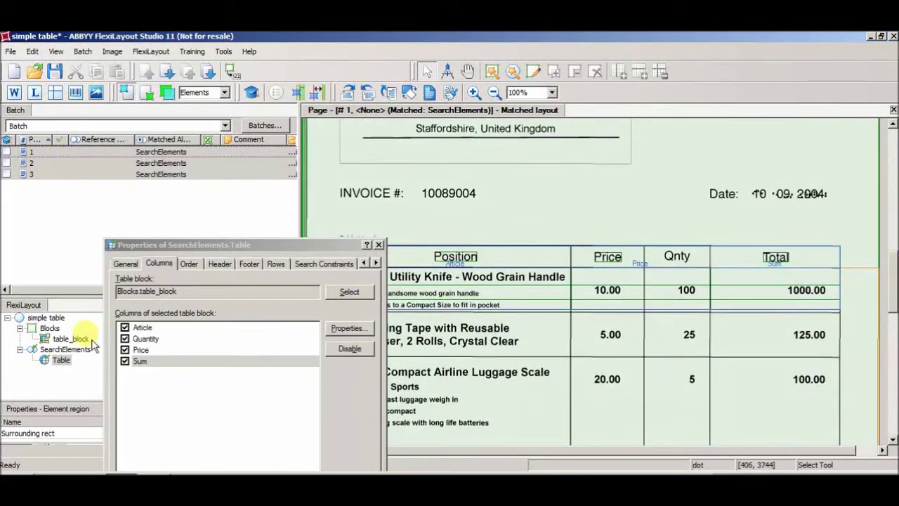
- Compare the columns and rows detected for the Table element on pages 1, 2 and 3
{"action": "left_click", "coordinate": [61, 361]}
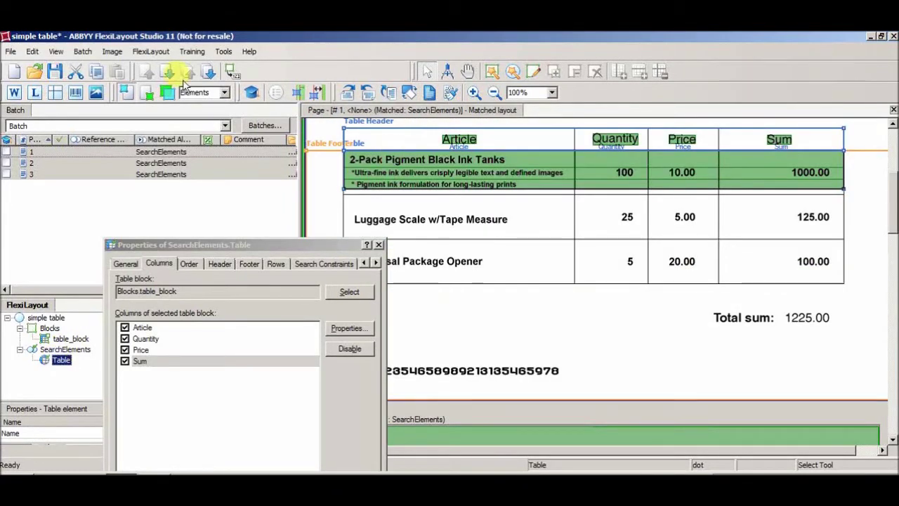
{"action": "left_click", "coordinate": [894, 224]}
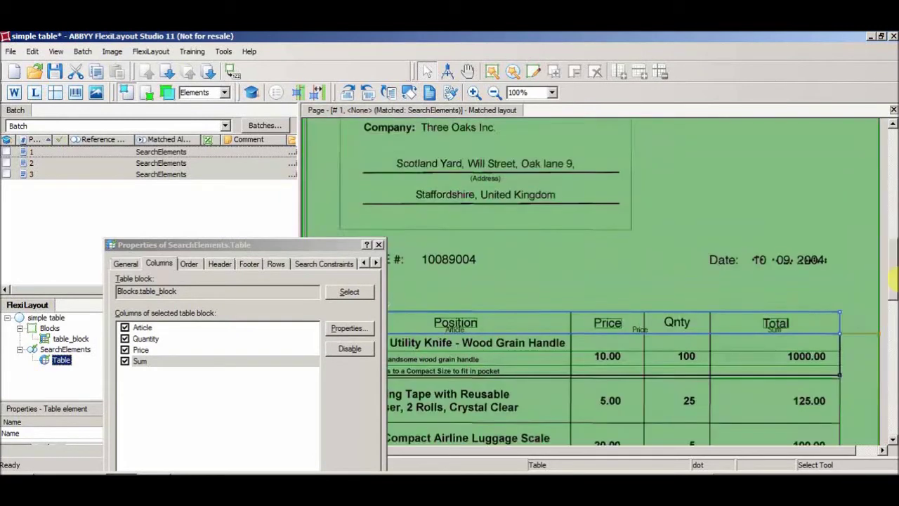
{"action": "left_click", "coordinate": [598, 316]}
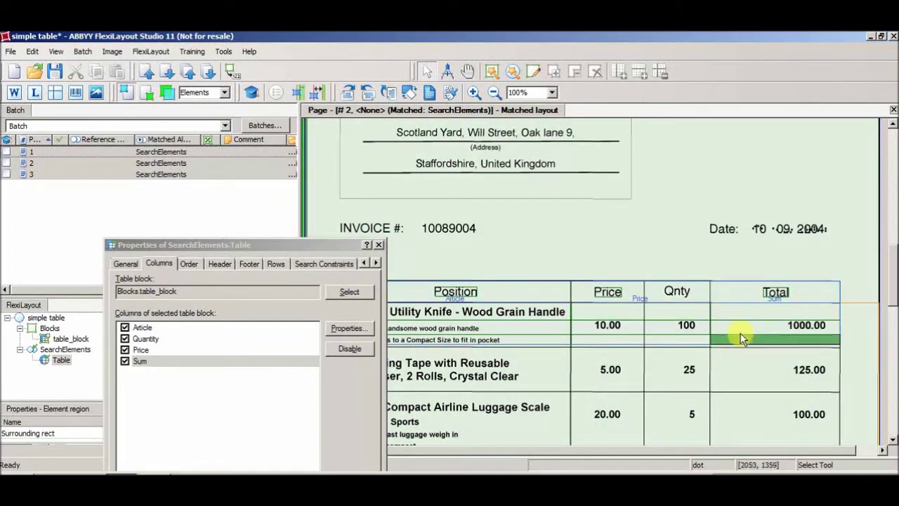
{"action": "scroll", "coordinate": [812, 290], "scroll_direction": "down", "scroll_amount": 5}
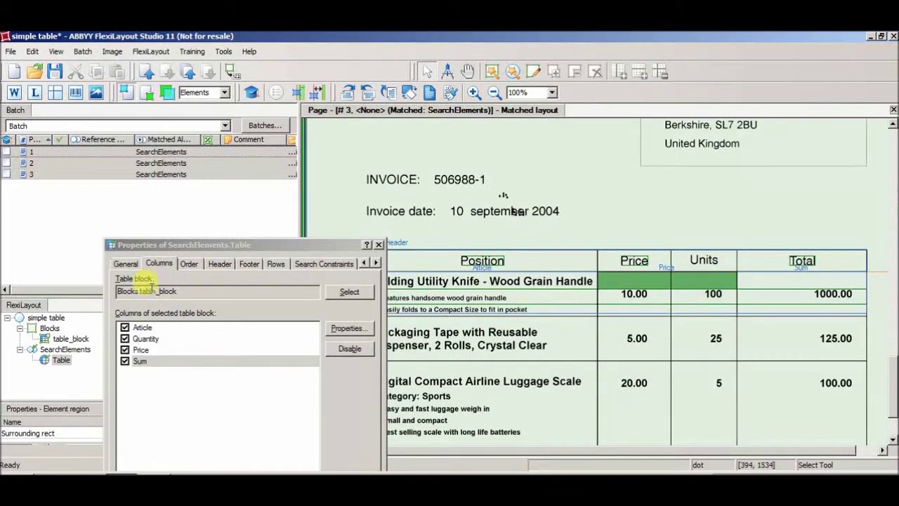
- Add a fixed column order named alternative to the Table element with the columns Article, Price, Quantity and Sum
{"action": "left_click", "coordinate": [189, 264]}
{"action": "left_click_drag", "start_coordinate": [204, 249], "coordinate": [140, 105]}
{"action": "left_click", "coordinate": [169, 163]}
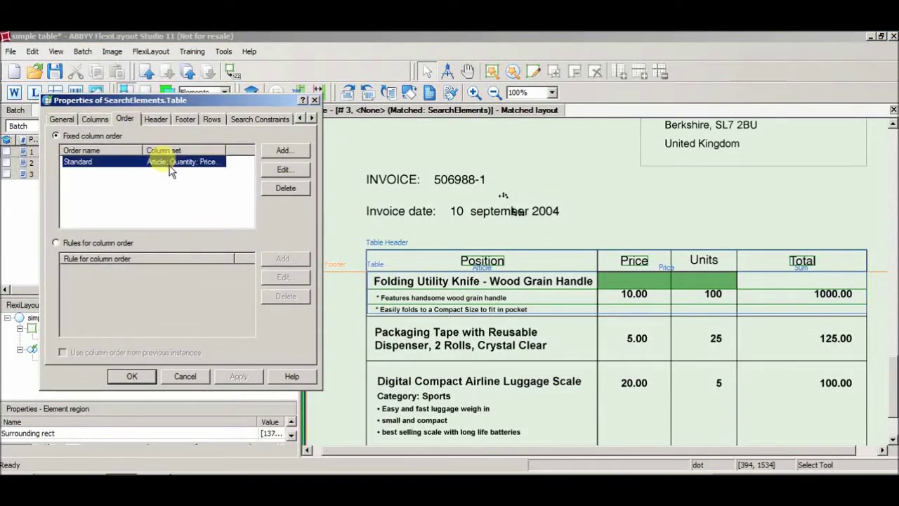
{"action": "left_click", "coordinate": [290, 150]}
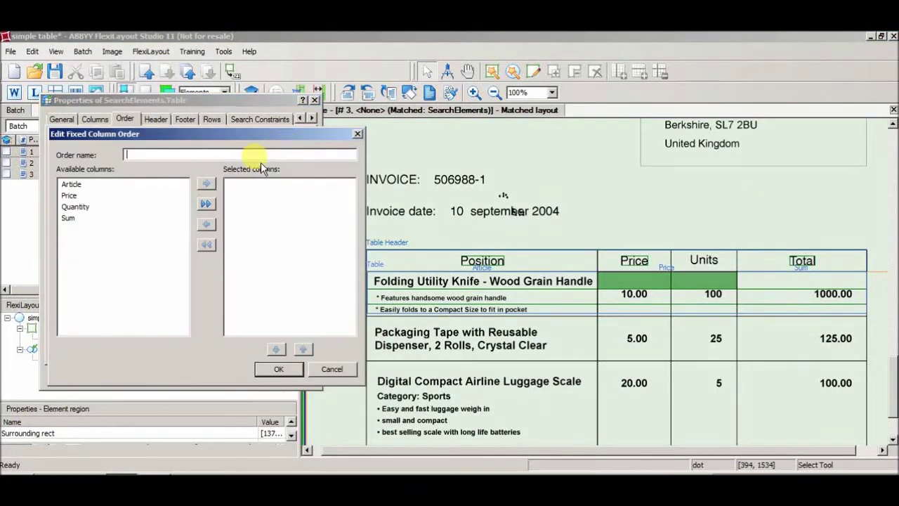
{"action": "type", "text": "alternative"}
{"action": "left_click", "coordinate": [71, 184]}
{"action": "left_click", "coordinate": [206, 184]}
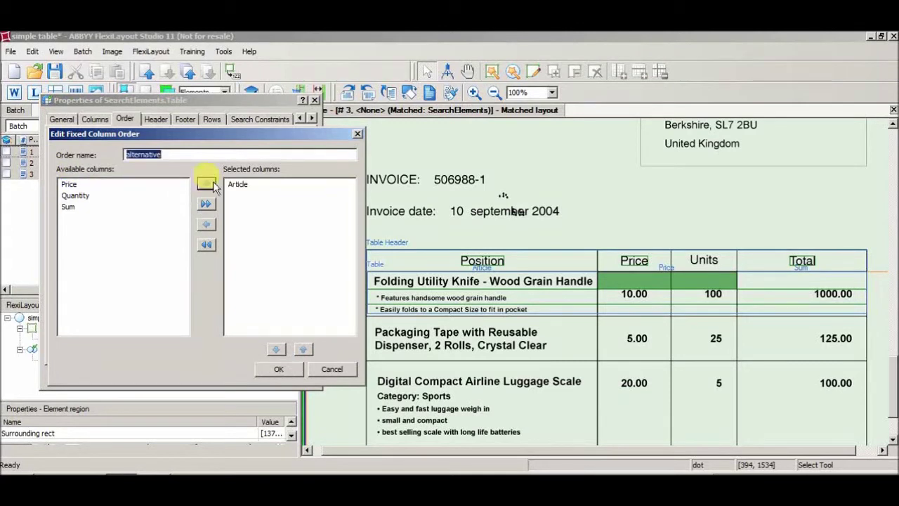
{"action": "double_click", "coordinate": [70, 185]}
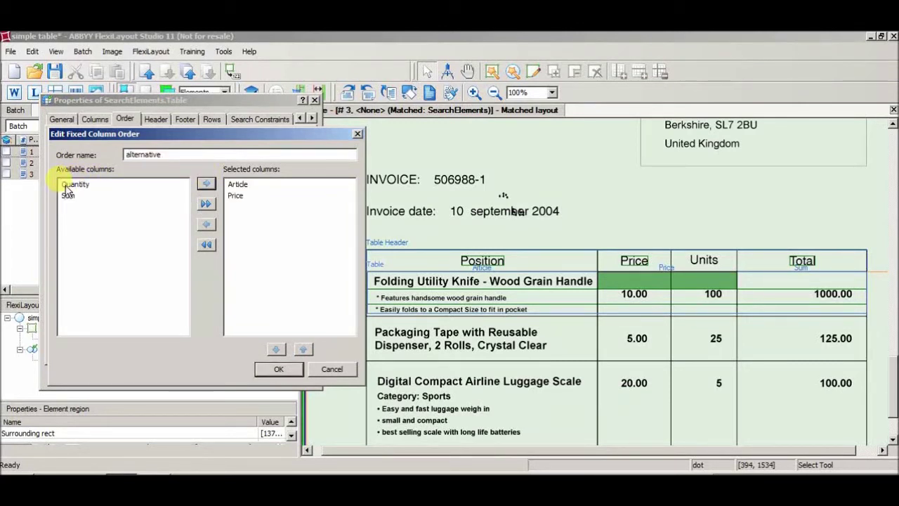
{"action": "double_click", "coordinate": [68, 186]}
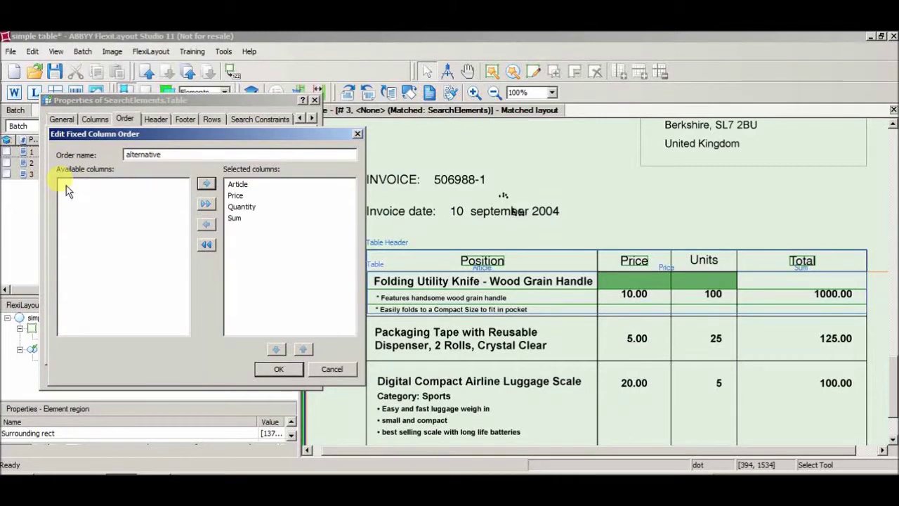
{"action": "left_click", "coordinate": [274, 367]}
- Compare the Standard and alternative column orders and apply the Table element's properties
{"action": "left_click", "coordinate": [169, 228]}
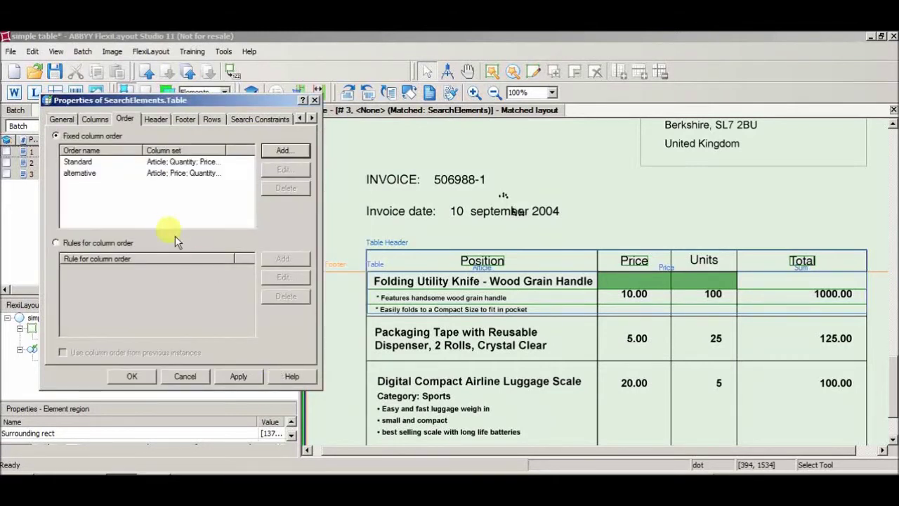
{"action": "left_click", "coordinate": [172, 173]}
{"action": "left_click", "coordinate": [182, 162]}
{"action": "left_click", "coordinate": [175, 173]}
{"action": "left_click", "coordinate": [177, 162]}
{"action": "left_click", "coordinate": [239, 377]}
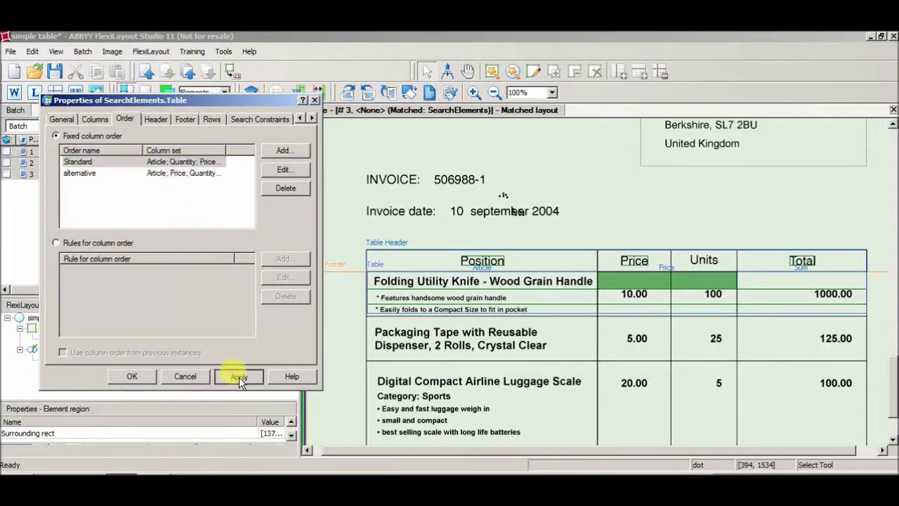
- Match all three batch pages against the layout with both column orders and close the matching result panes
{"action": "left_click_drag", "start_coordinate": [28, 174], "coordinate": [28, 151]}
{"action": "right_click", "coordinate": [42, 167]}
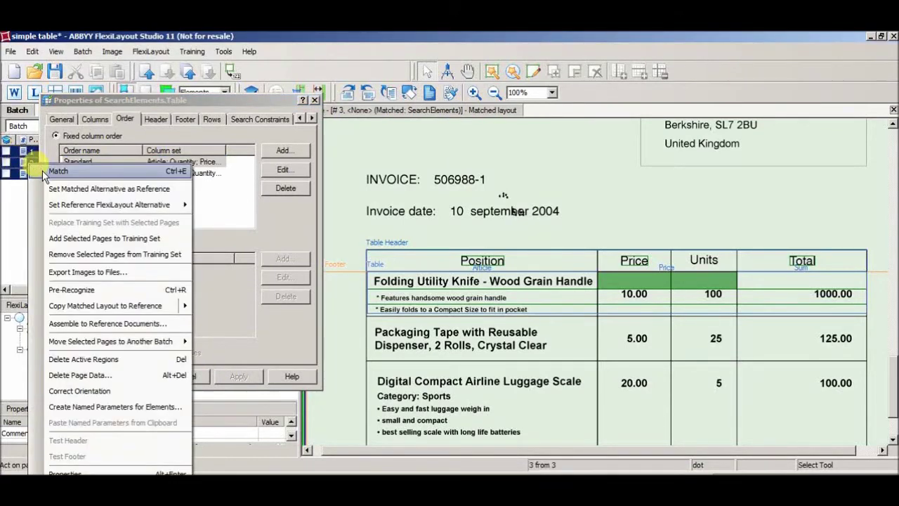
{"action": "left_click", "coordinate": [44, 172]}
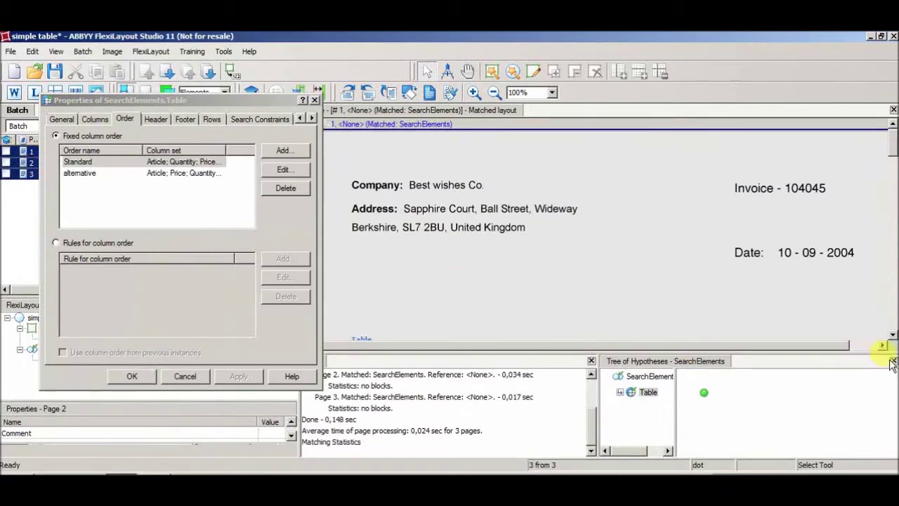
{"action": "left_click", "coordinate": [893, 361]}
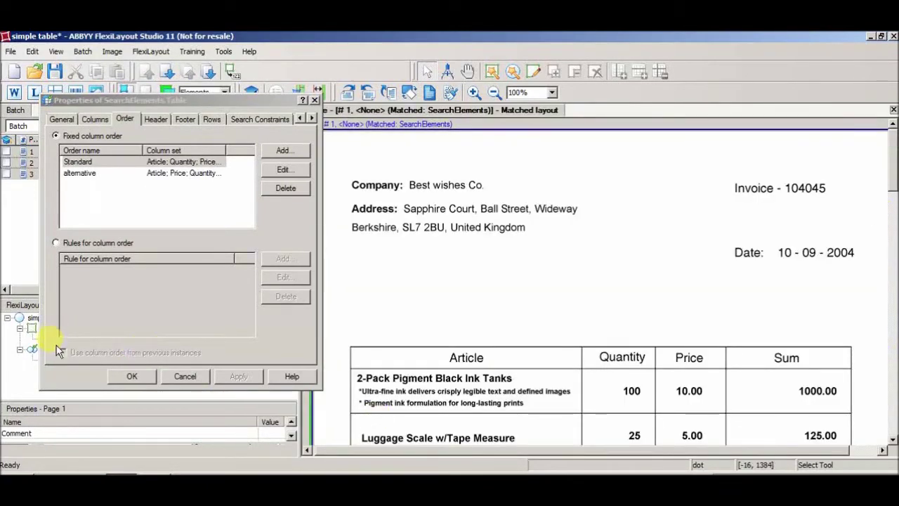
- Examine the Table element's detected columns and rows on pages 1 and 2
{"action": "left_click_drag", "start_coordinate": [98, 101], "coordinate": [127, 111]}
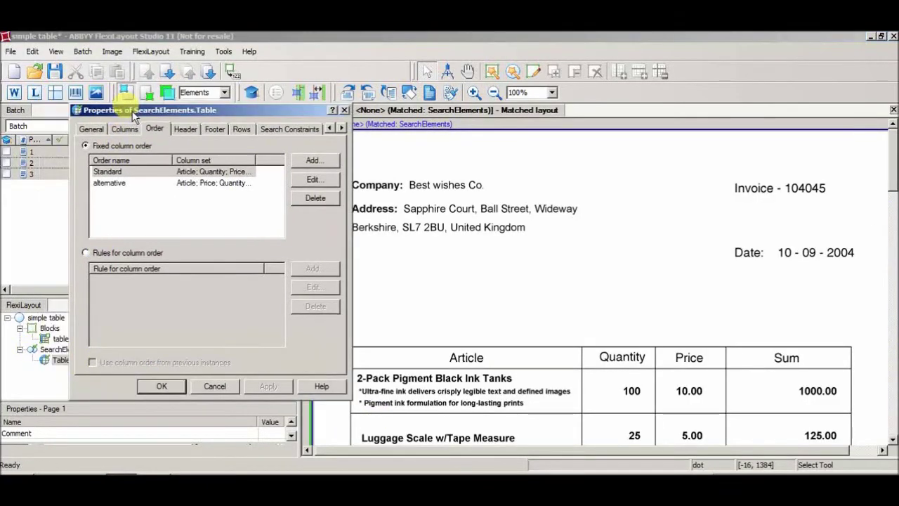
{"action": "left_click", "coordinate": [57, 373]}
{"action": "left_click", "coordinate": [664, 216]}
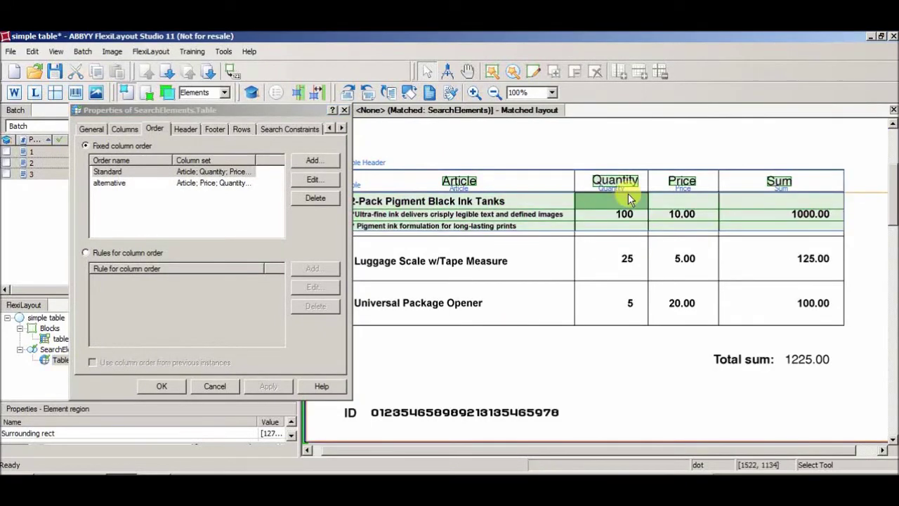
{"action": "left_click_drag", "start_coordinate": [896, 184], "coordinate": [886, 278]}
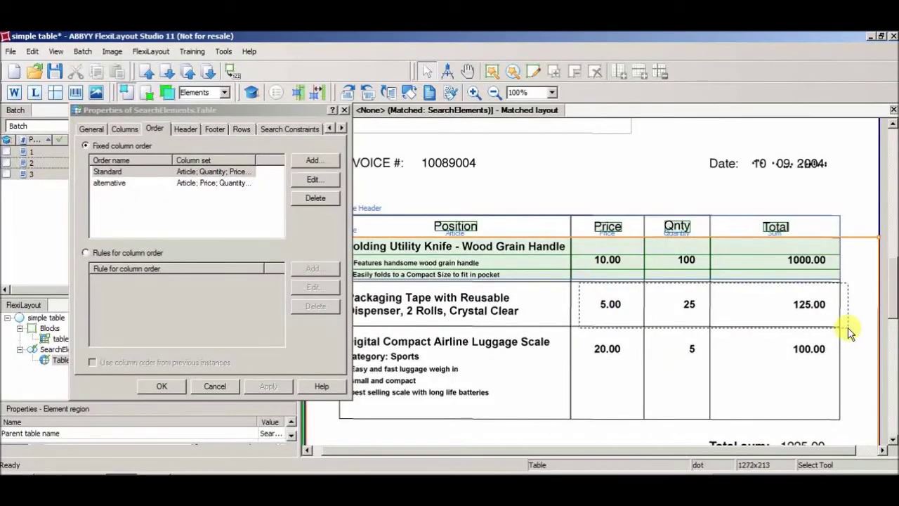
- Compare the Total sum line below the table across the three pages as a possible footer
{"action": "scroll", "coordinate": [855, 332], "scroll_direction": "down", "scroll_amount": 5}
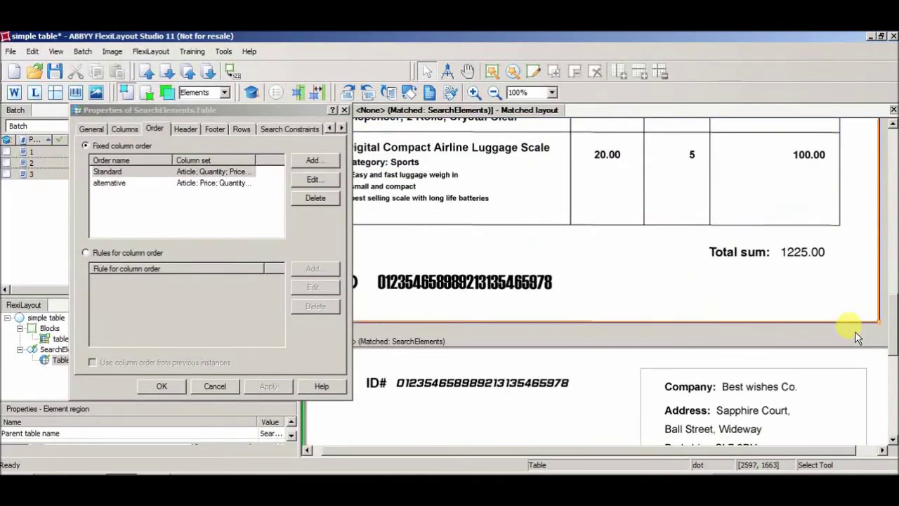
{"action": "scroll", "coordinate": [855, 328], "scroll_direction": "up", "scroll_amount": 3}
{"action": "left_click_drag", "start_coordinate": [698, 333], "coordinate": [774, 361]}
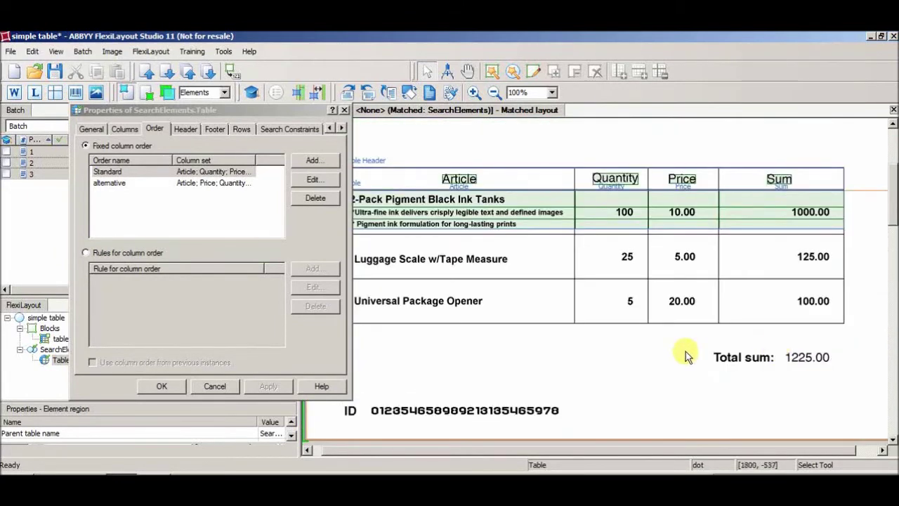
{"action": "left_click_drag", "start_coordinate": [687, 353], "coordinate": [850, 383]}
{"action": "scroll", "coordinate": [853, 386], "scroll_direction": "up", "scroll_amount": 3}
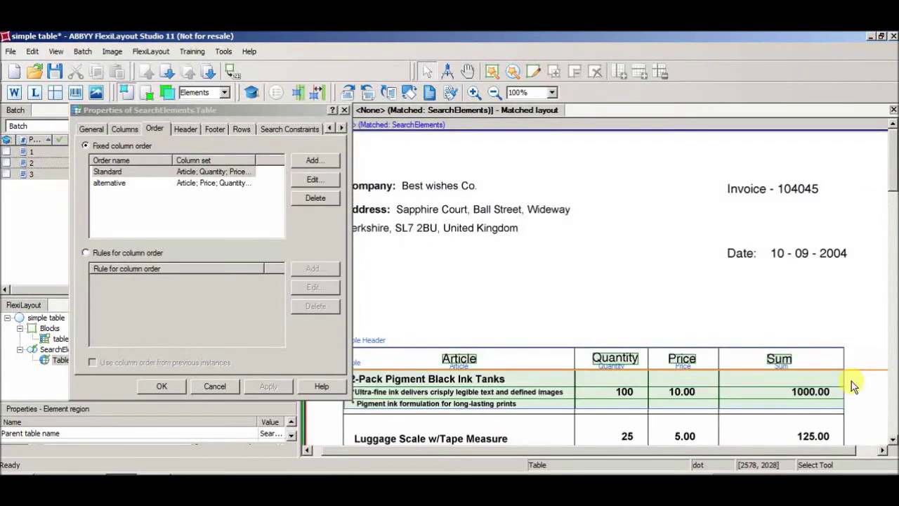
{"action": "scroll", "coordinate": [853, 387], "scroll_direction": "down", "scroll_amount": 20}
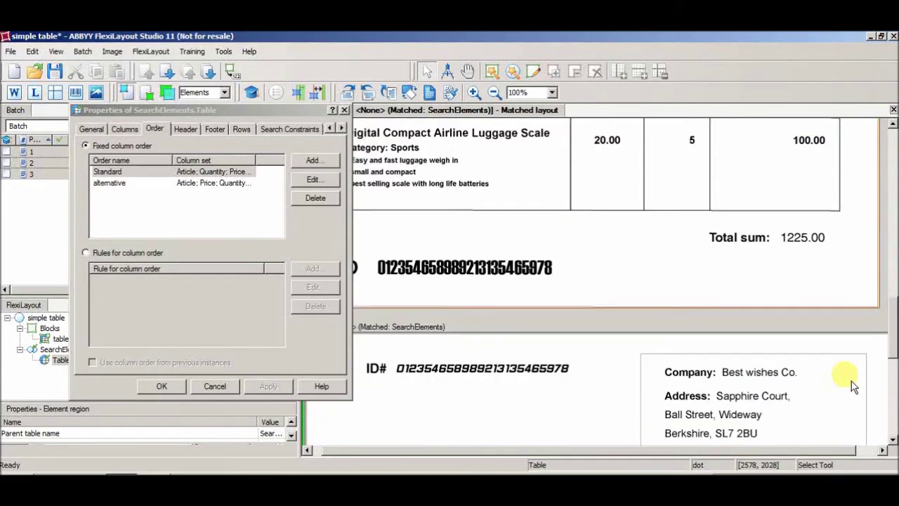
{"action": "scroll", "coordinate": [852, 385], "scroll_direction": "down", "scroll_amount": 10}
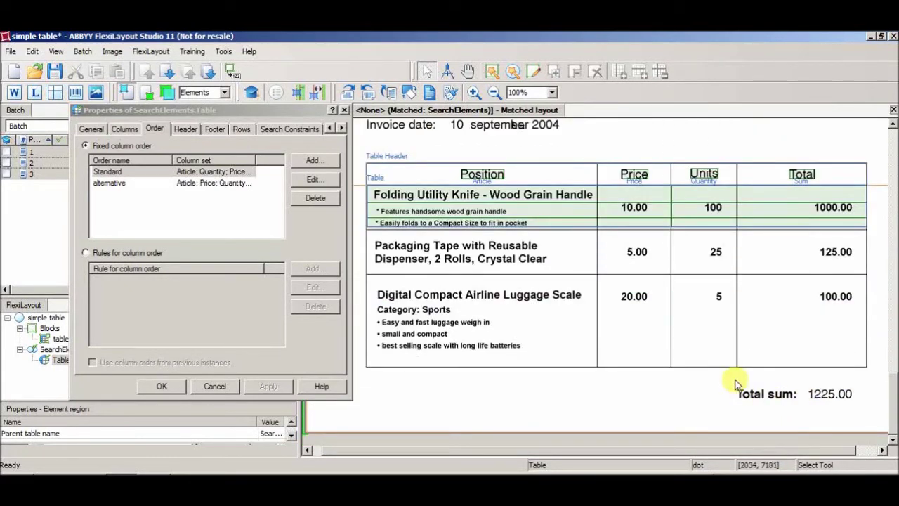
- Enable the footer search for the Table element with the keyword Total and accept the properties
{"action": "left_click", "coordinate": [216, 127]}
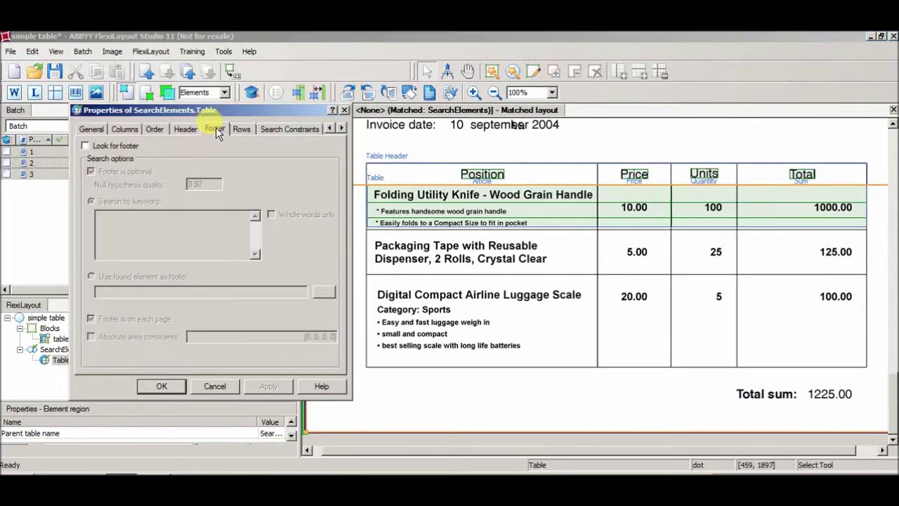
{"action": "left_click", "coordinate": [85, 146]}
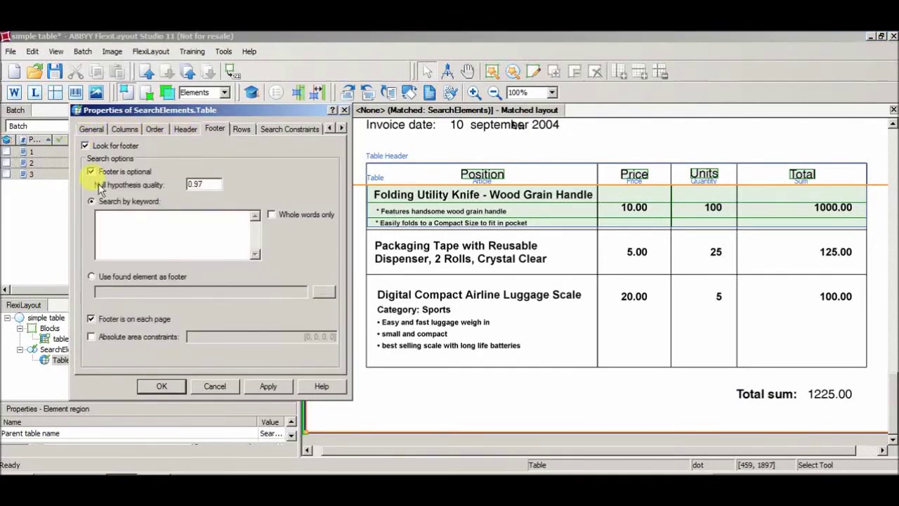
{"action": "left_click", "coordinate": [143, 226]}
{"action": "type", "text": "T"}
{"action": "left_click", "coordinate": [265, 387]}
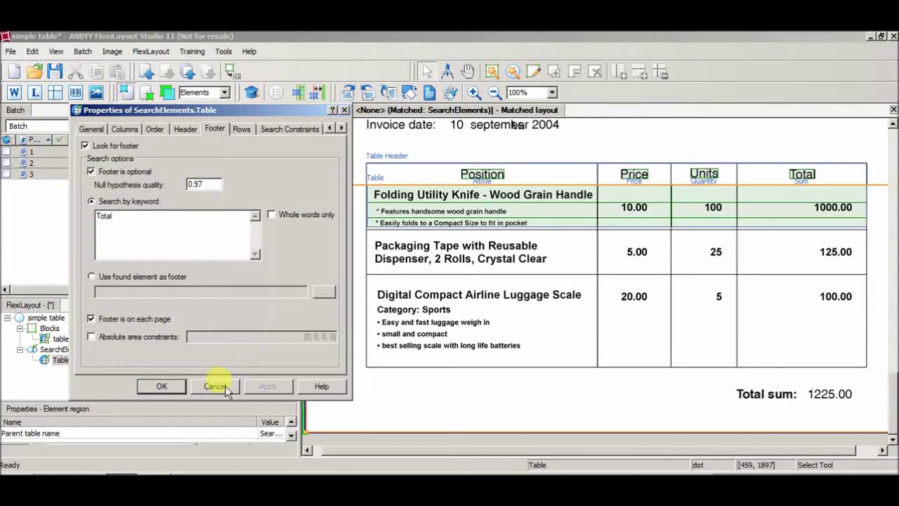
{"action": "left_click", "coordinate": [168, 387]}
- Match all three pages with the footer search enabled and close the Tree of Hypotheses and the log
{"action": "right_click", "coordinate": [68, 167]}
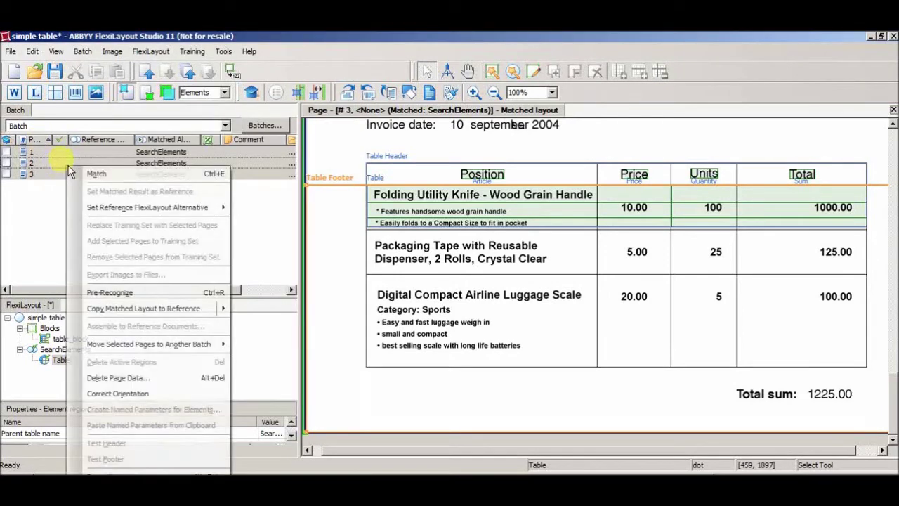
{"action": "left_click", "coordinate": [93, 175]}
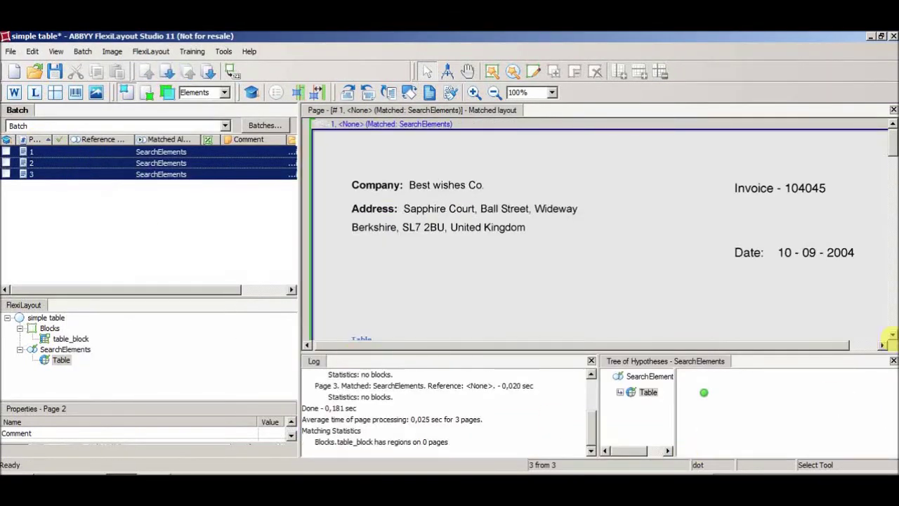
{"action": "left_click", "coordinate": [893, 361]}
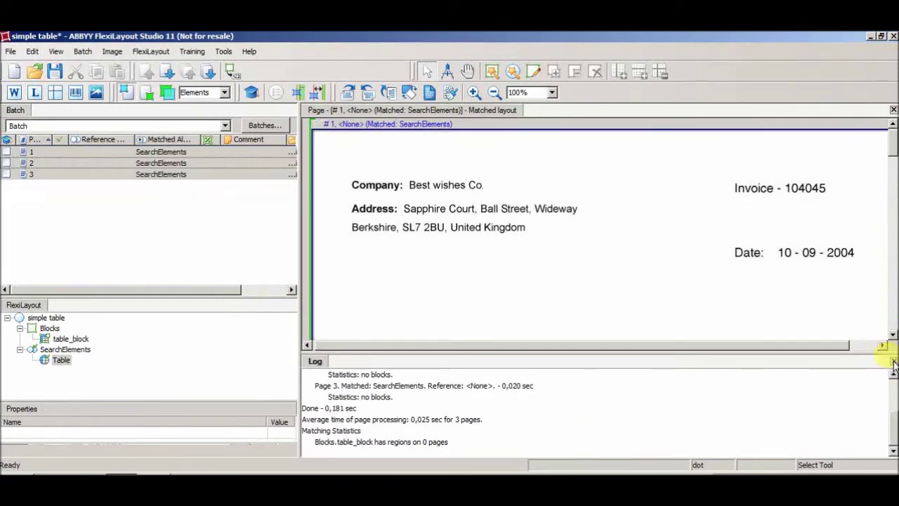
{"action": "left_click", "coordinate": [893, 361]}
- Examine the detected table rows, cells and footer of the Table element on all three pages
{"action": "left_click", "coordinate": [62, 361]}
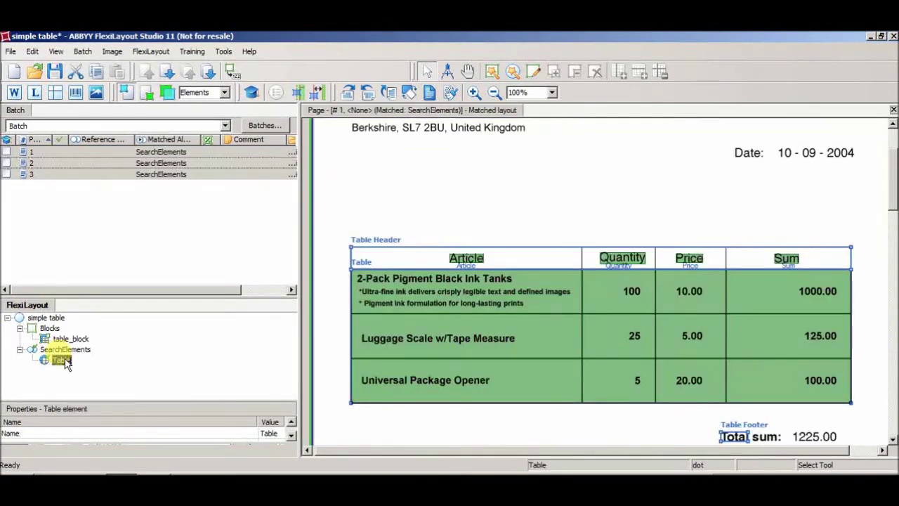
{"action": "left_click", "coordinate": [557, 297]}
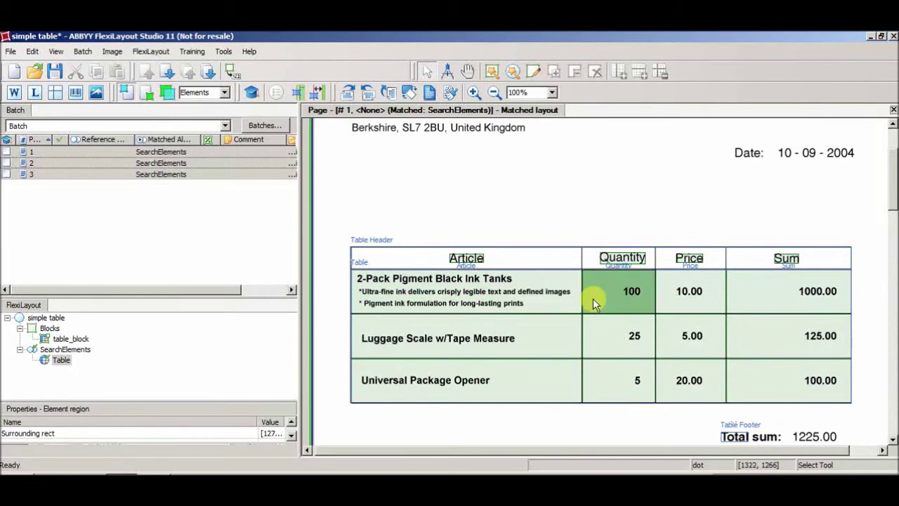
{"action": "left_click", "coordinate": [764, 380]}
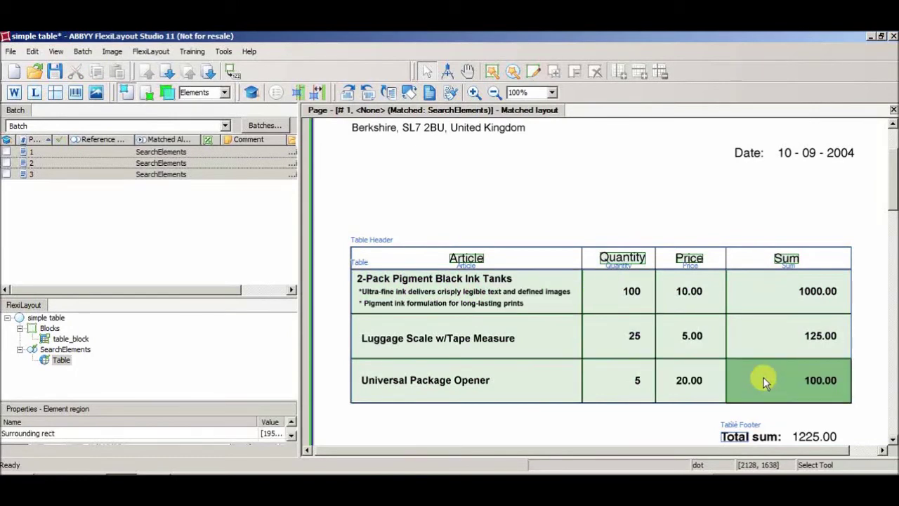
{"action": "left_click", "coordinate": [169, 74]}
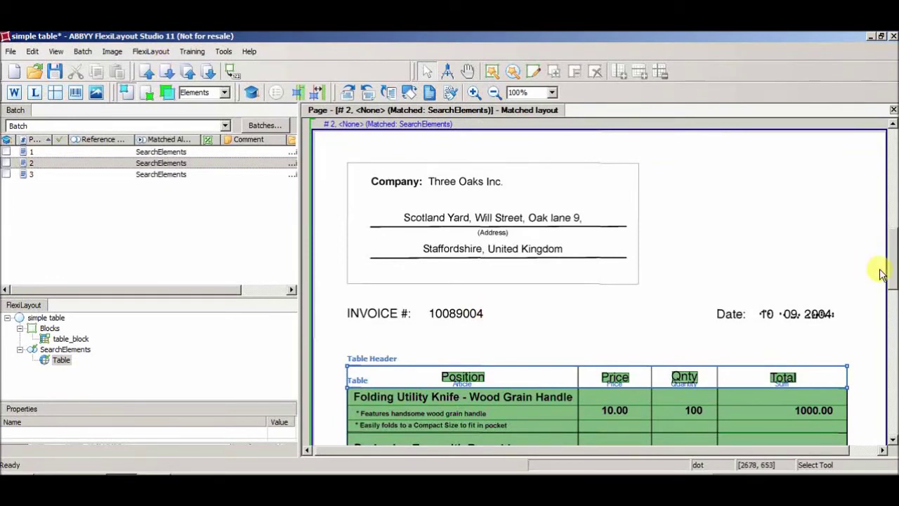
{"action": "scroll", "coordinate": [896, 270], "scroll_direction": "down", "scroll_amount": 3}
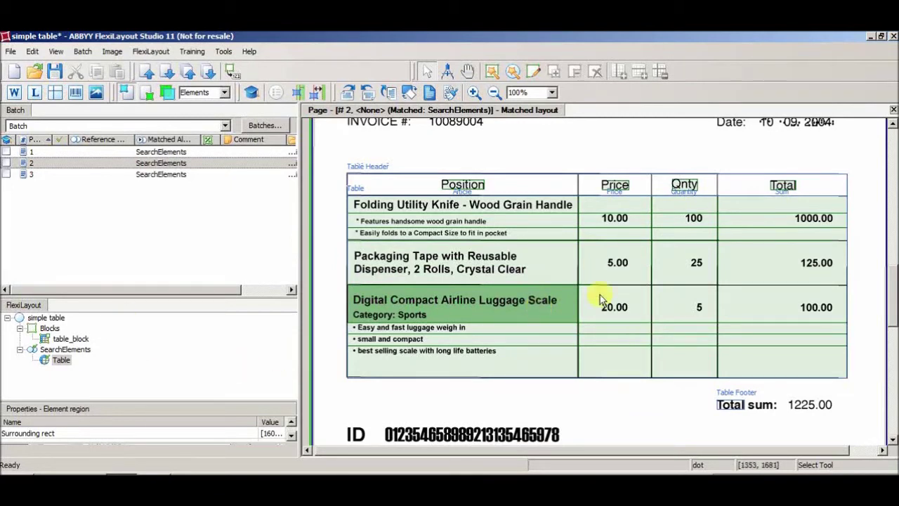
{"action": "scroll", "coordinate": [892, 285], "scroll_direction": "down", "scroll_amount": 6}
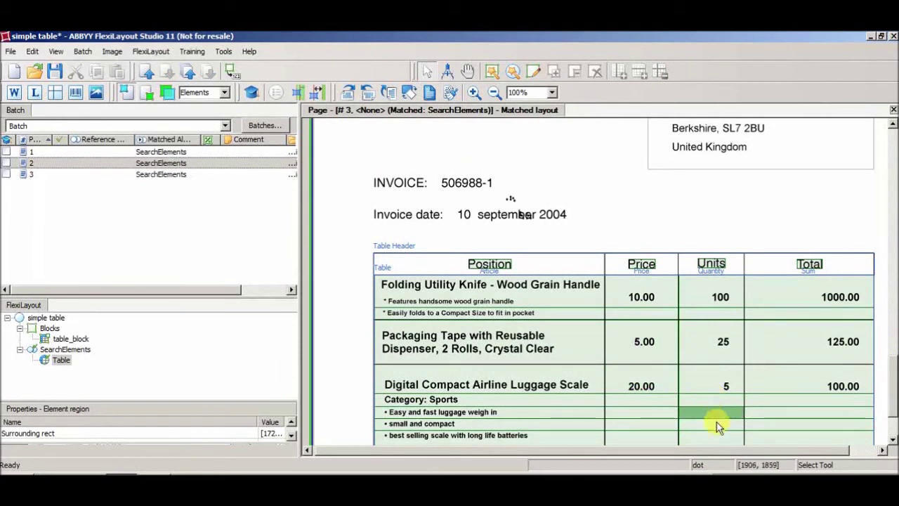
{"action": "scroll", "coordinate": [485, 396], "scroll_direction": "down", "scroll_amount": 3}
{"action": "left_click_drag", "start_coordinate": [359, 278], "coordinate": [602, 358]}
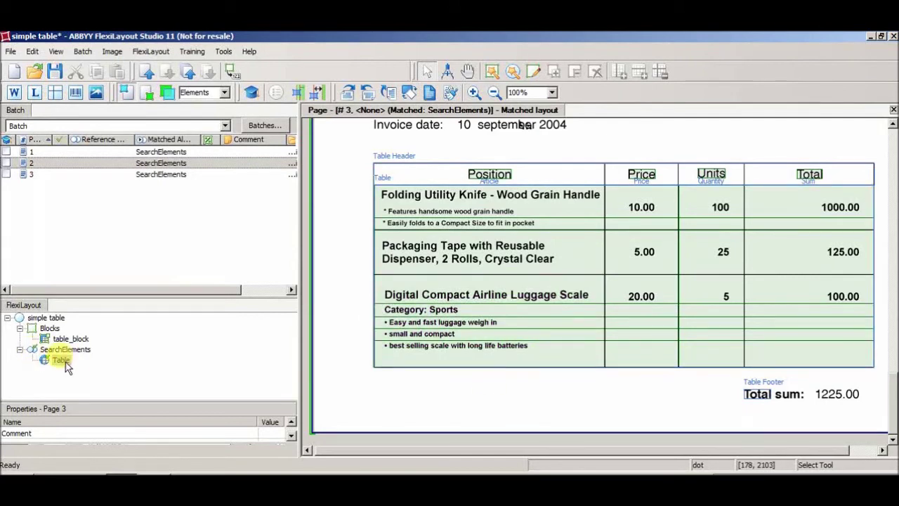
- Set the Table element to detect rows using the master columns Sum and Quantity, and apply the change
{"action": "double_click", "coordinate": [62, 361]}
{"action": "left_click_drag", "start_coordinate": [377, 109], "coordinate": [154, 79]}
{"action": "left_click", "coordinate": [246, 99]}
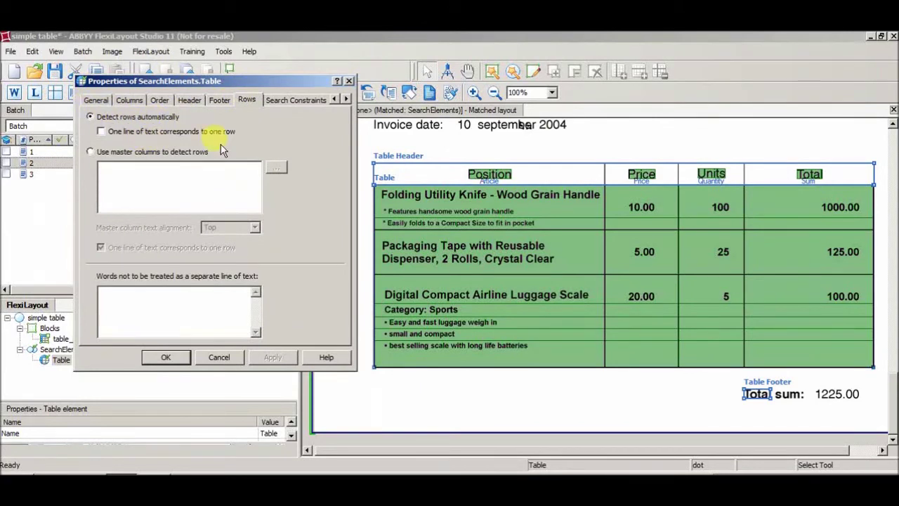
{"action": "left_click", "coordinate": [91, 152]}
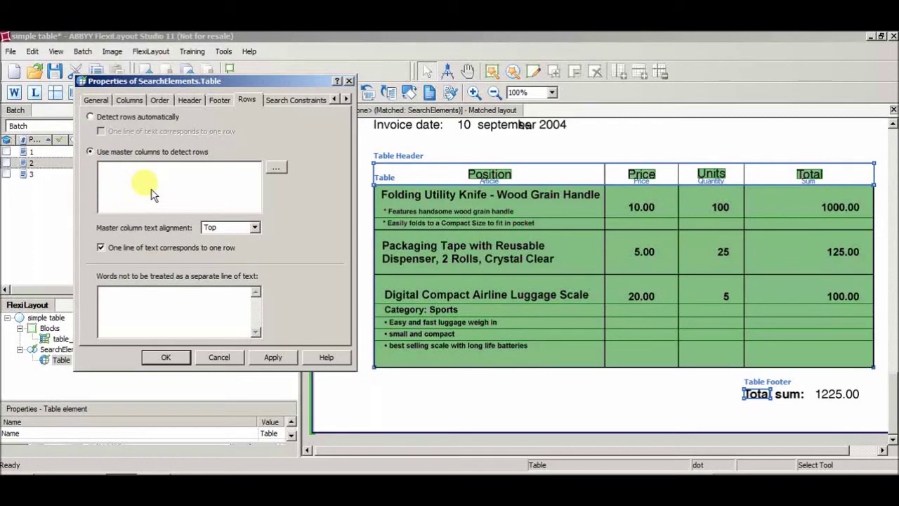
{"action": "left_click", "coordinate": [277, 168]}
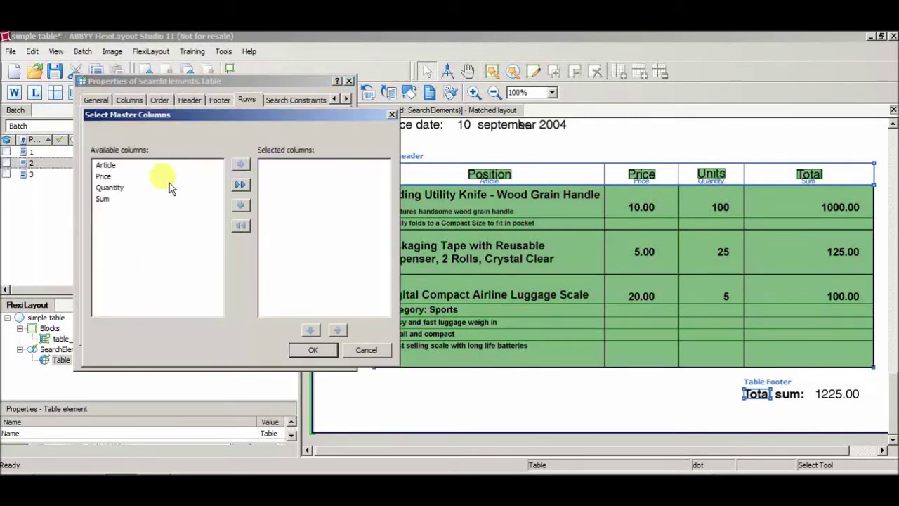
{"action": "double_click", "coordinate": [103, 200]}
{"action": "double_click", "coordinate": [107, 190]}
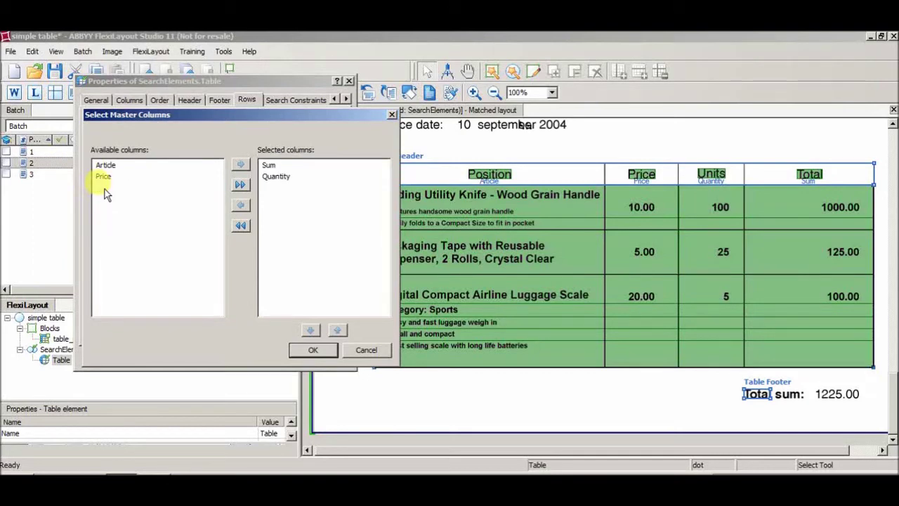
{"action": "left_click", "coordinate": [313, 349]}
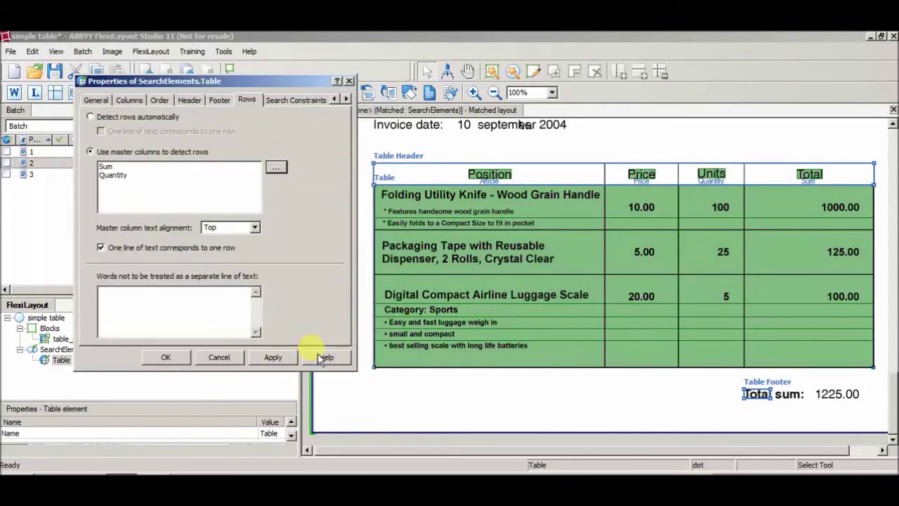
{"action": "left_click", "coordinate": [275, 358]}
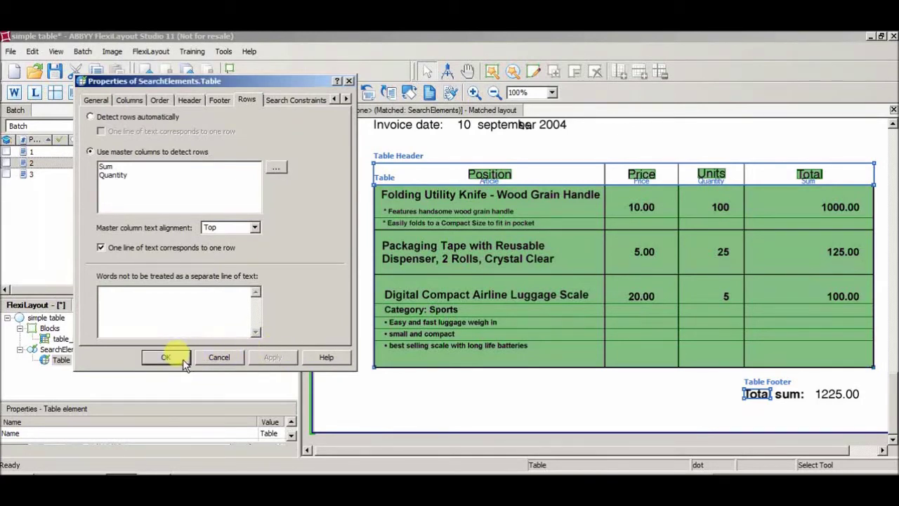
- Match all three pages with the master column setting, inspect the Table hypothesis on page 1 and close the Tree of Hypotheses
{"action": "left_click_drag", "start_coordinate": [28, 206], "coordinate": [35, 154]}
{"action": "right_click", "coordinate": [35, 154]}
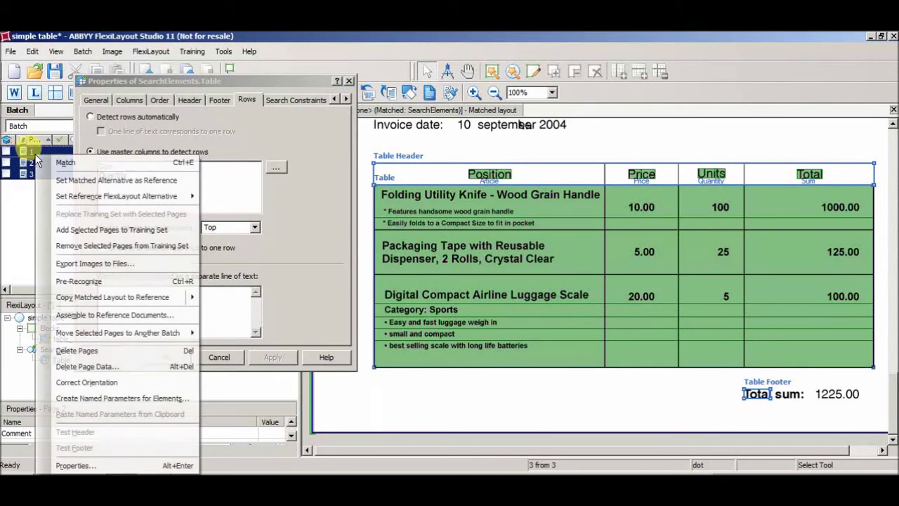
{"action": "left_click", "coordinate": [54, 163]}
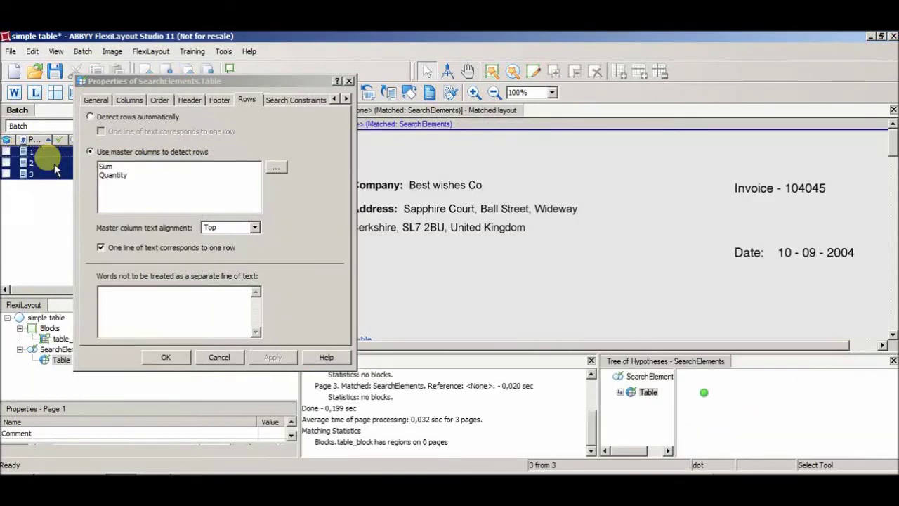
{"action": "left_click_drag", "start_coordinate": [242, 83], "coordinate": [179, 65]}
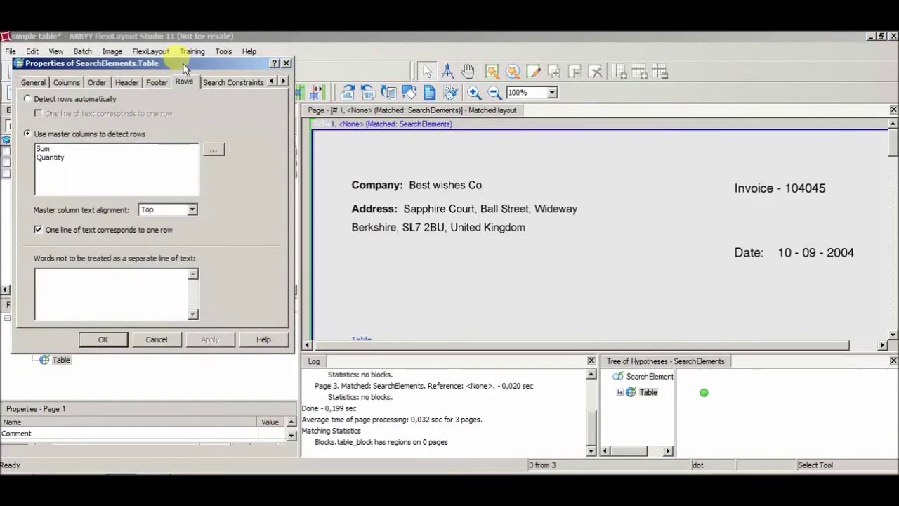
{"action": "left_click", "coordinate": [705, 391]}
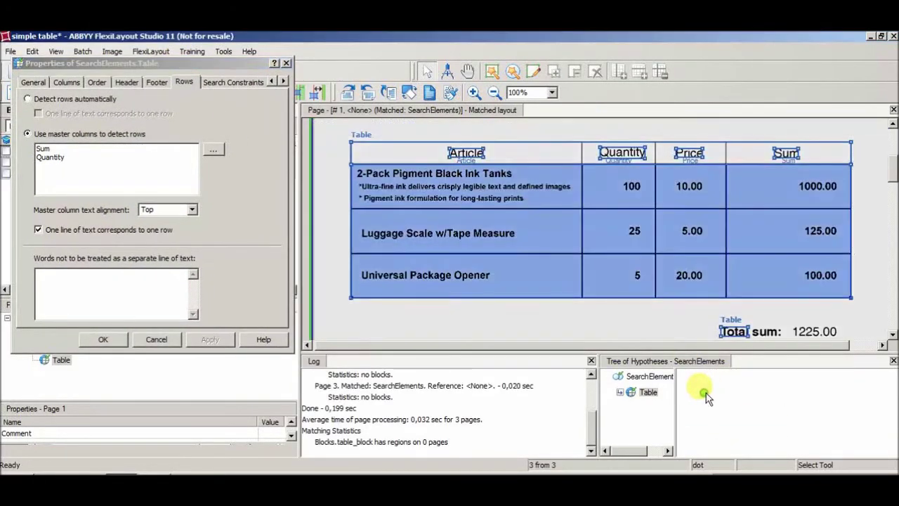
{"action": "left_click", "coordinate": [631, 191]}
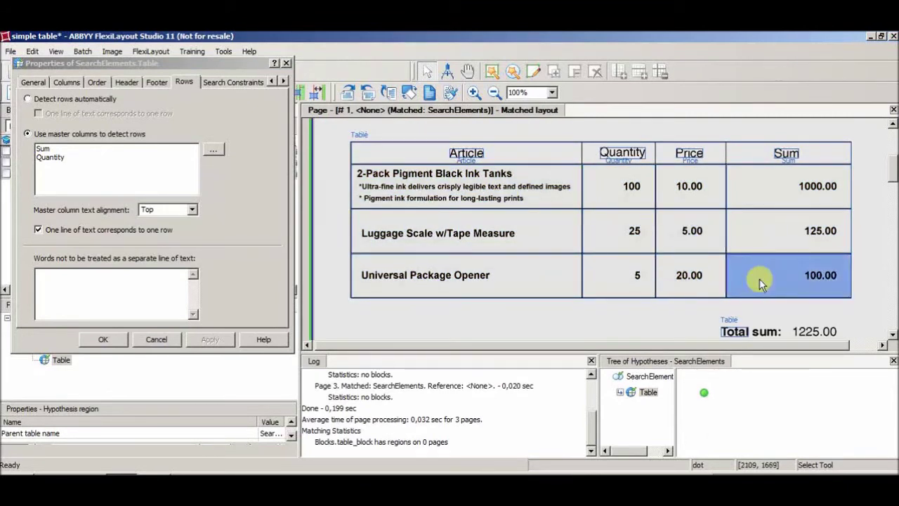
{"action": "left_click", "coordinate": [893, 361]}
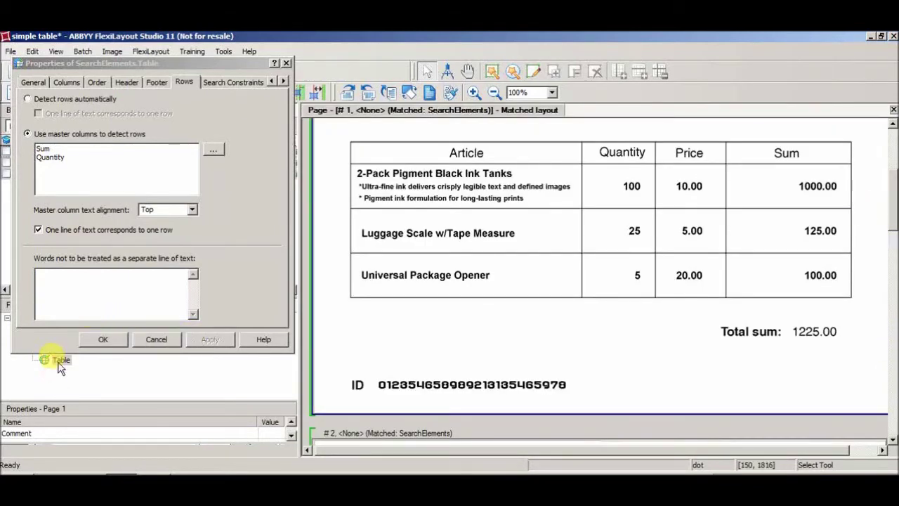
- Examine the rows and cells detected for the Table element on all three pages, and accept its properties
{"action": "left_click", "coordinate": [60, 362]}
{"action": "left_click_drag", "start_coordinate": [893, 191], "coordinate": [892, 284]}
{"action": "left_click", "coordinate": [517, 198]}
{"action": "left_click", "coordinate": [607, 236]}
{"action": "left_click", "coordinate": [636, 281]}
{"action": "left_click", "coordinate": [763, 307]}
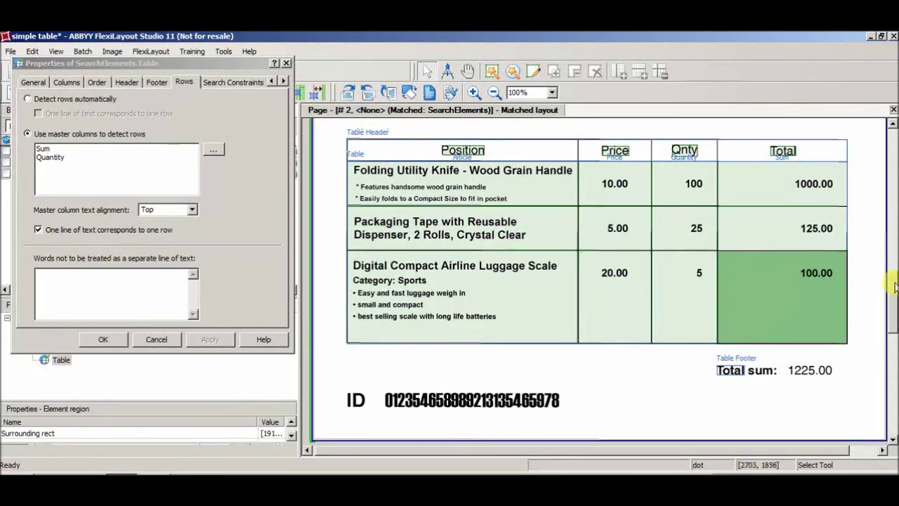
{"action": "scroll", "coordinate": [894, 286], "scroll_direction": "down", "scroll_amount": 5}
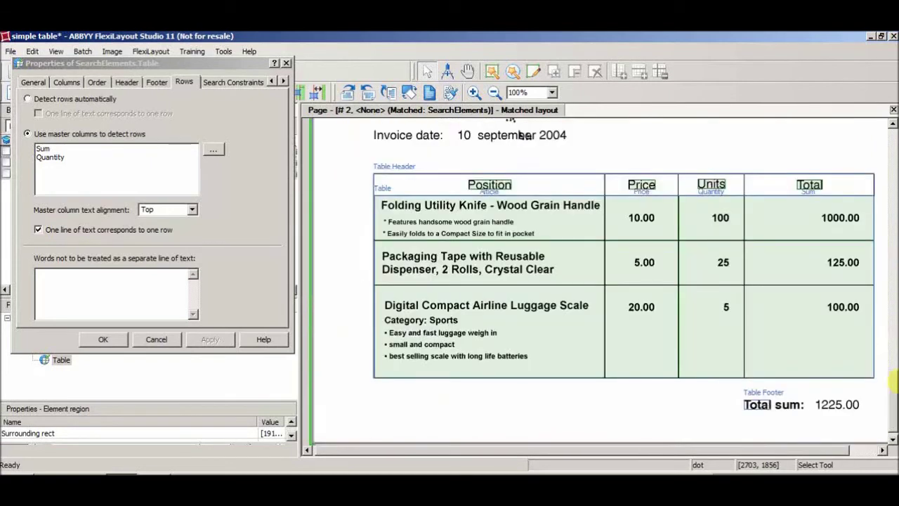
{"action": "left_click", "coordinate": [522, 241]}
{"action": "left_click", "coordinate": [538, 256]}
{"action": "left_click", "coordinate": [634, 297]}
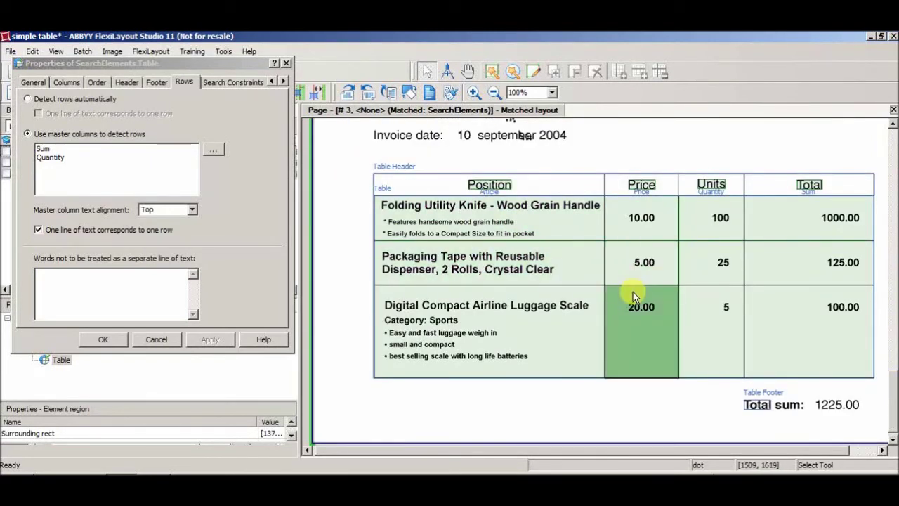
{"action": "left_click_drag", "start_coordinate": [892, 384], "coordinate": [888, 169]}
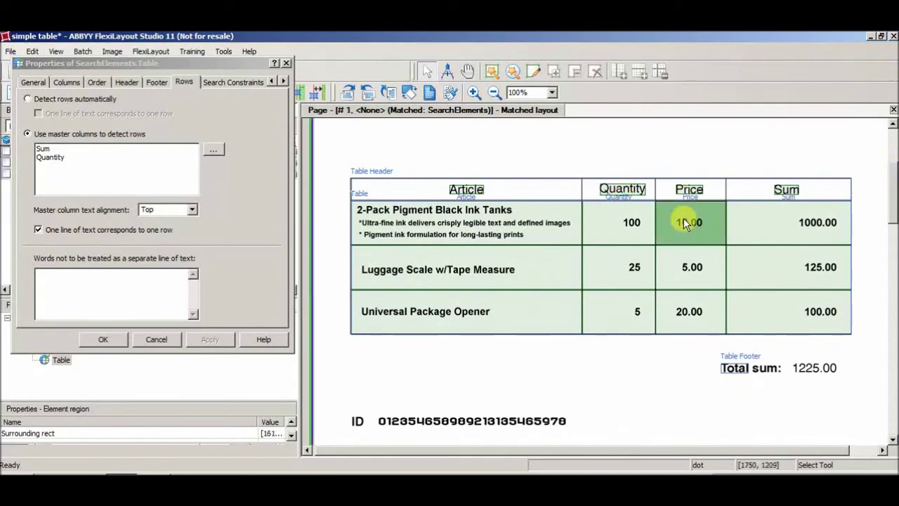
{"action": "left_click", "coordinate": [95, 338]}
- Assign SearchElements.Table as the source element of the table_block block and accept its properties
{"action": "left_click", "coordinate": [68, 340]}
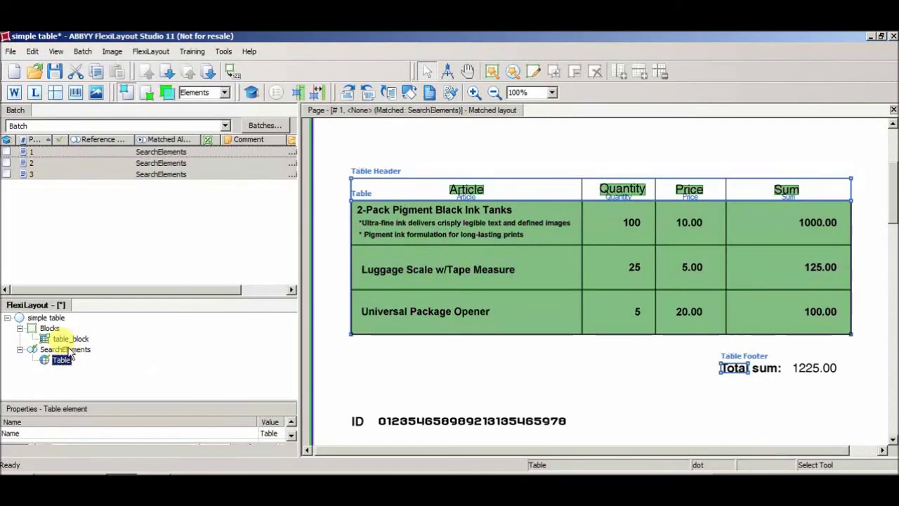
{"action": "double_click", "coordinate": [68, 342]}
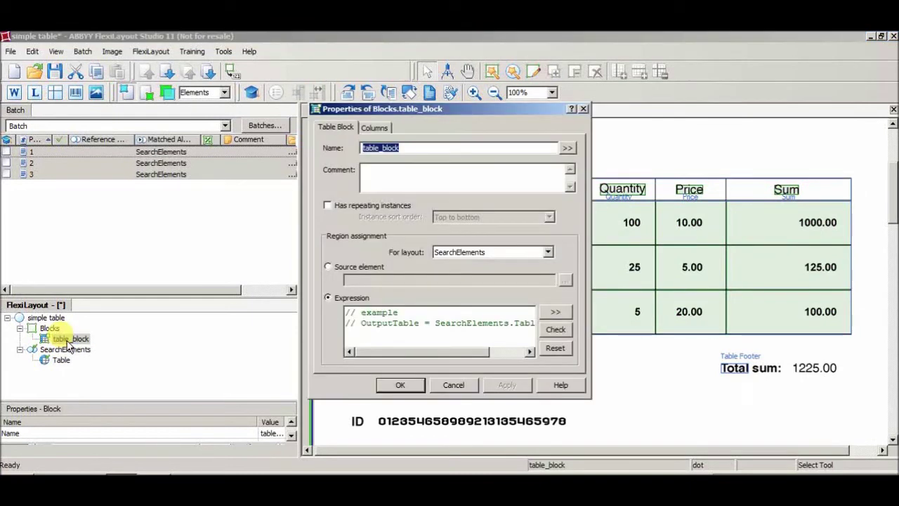
{"action": "left_click", "coordinate": [327, 268]}
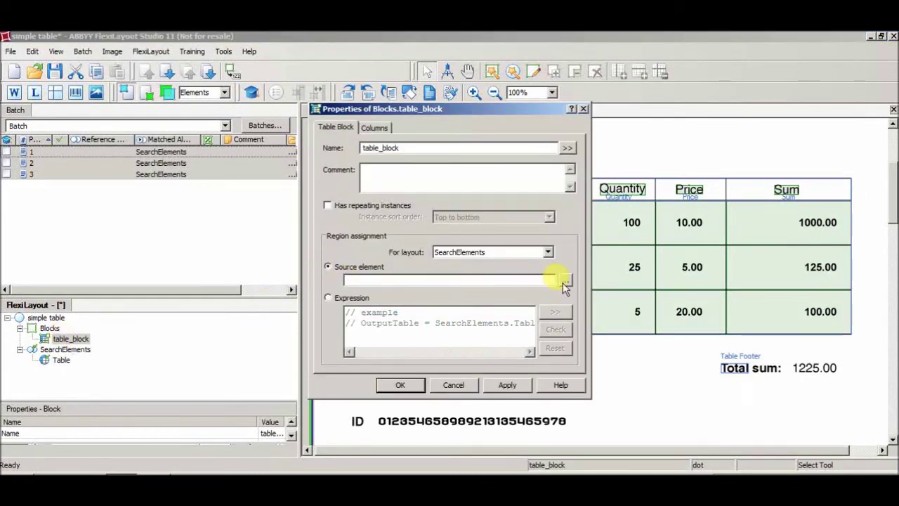
{"action": "left_click", "coordinate": [564, 282]}
{"action": "left_click", "coordinate": [364, 210]}
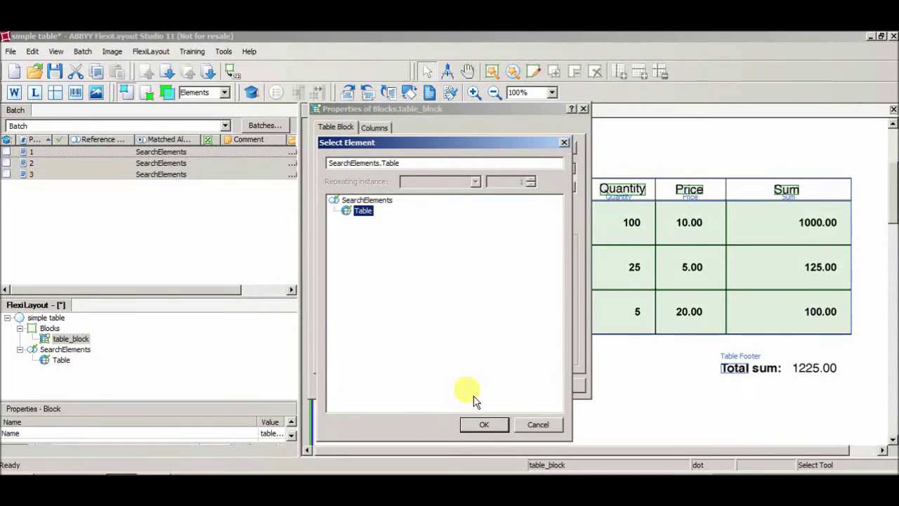
{"action": "left_click", "coordinate": [484, 424]}
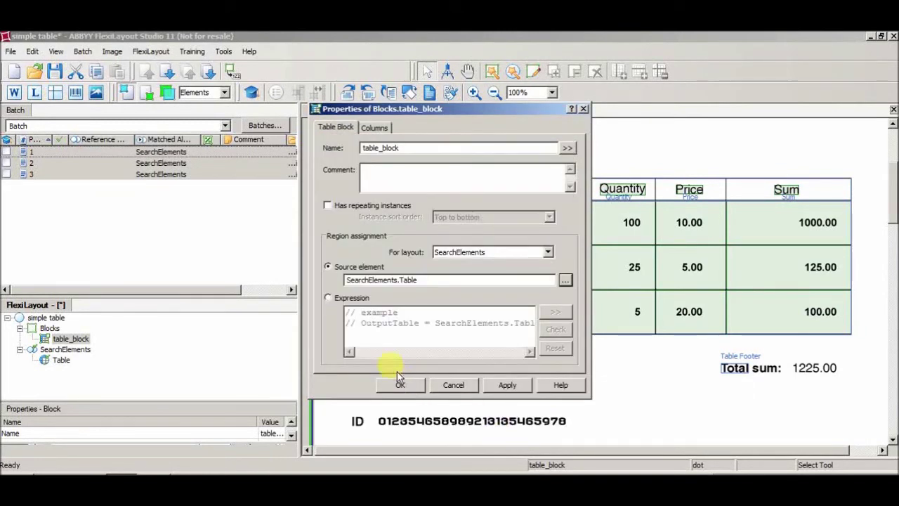
{"action": "left_click", "coordinate": [400, 384]}
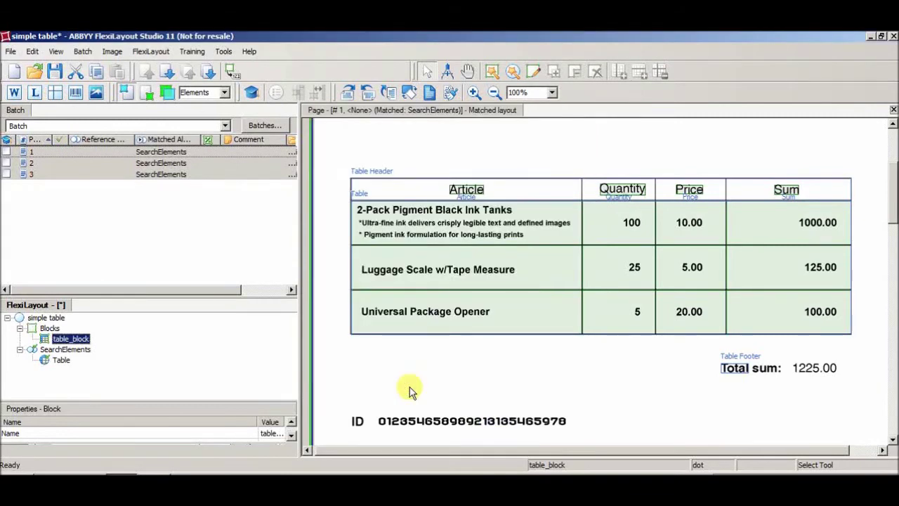
- Match all three pages with the assigned block and set the layout regions display mode to Blocks
{"action": "left_click_drag", "start_coordinate": [52, 152], "coordinate": [73, 174]}
{"action": "right_click", "coordinate": [73, 174]}
{"action": "left_click", "coordinate": [77, 176]}
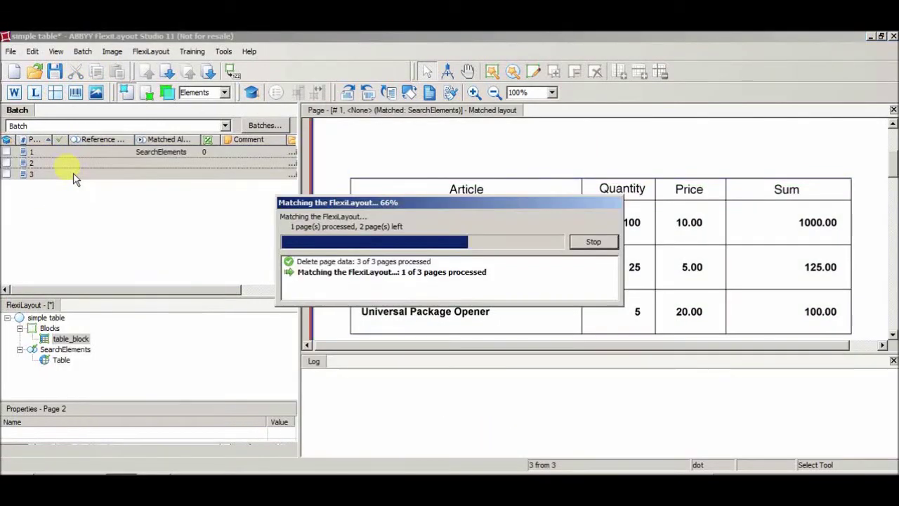
{"action": "left_click", "coordinate": [227, 94]}
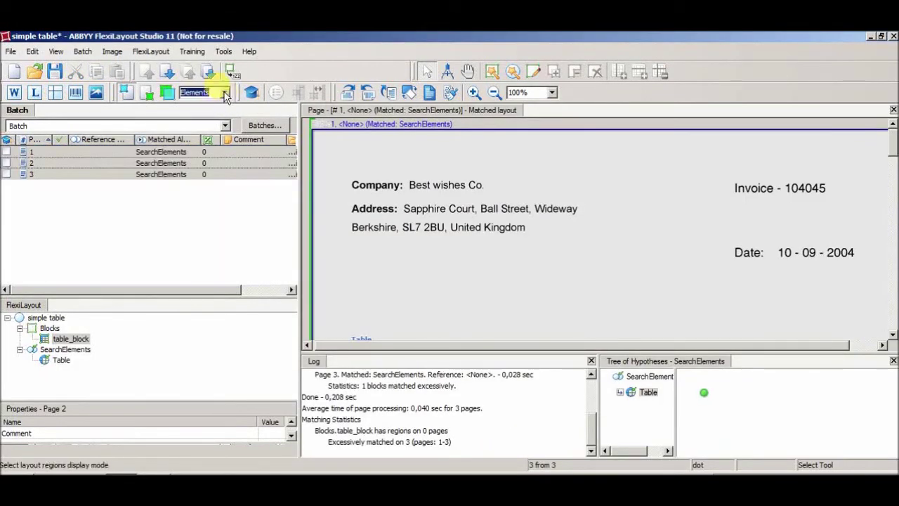
{"action": "left_click", "coordinate": [224, 93]}
{"action": "left_click", "coordinate": [195, 117]}
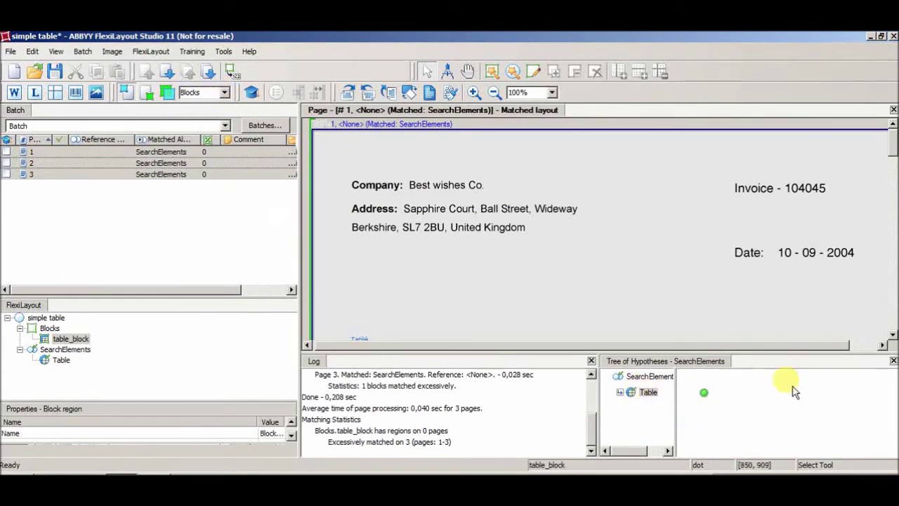
{"action": "left_click", "coordinate": [893, 361]}
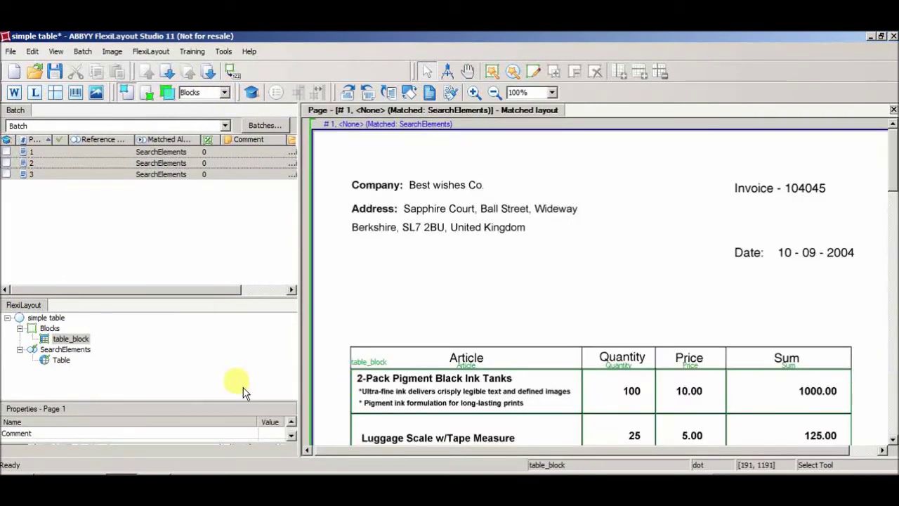
- Examine the table_block regions, rows and columns across the sample pages
{"action": "left_click", "coordinate": [70, 339]}
{"action": "left_click_drag", "start_coordinate": [892, 174], "coordinate": [892, 191]}
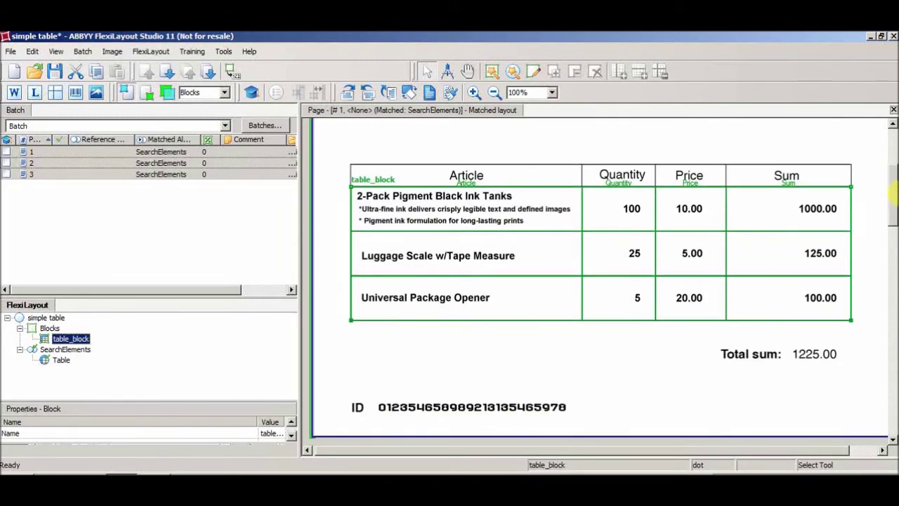
{"action": "left_click_drag", "start_coordinate": [892, 191], "coordinate": [892, 386]}
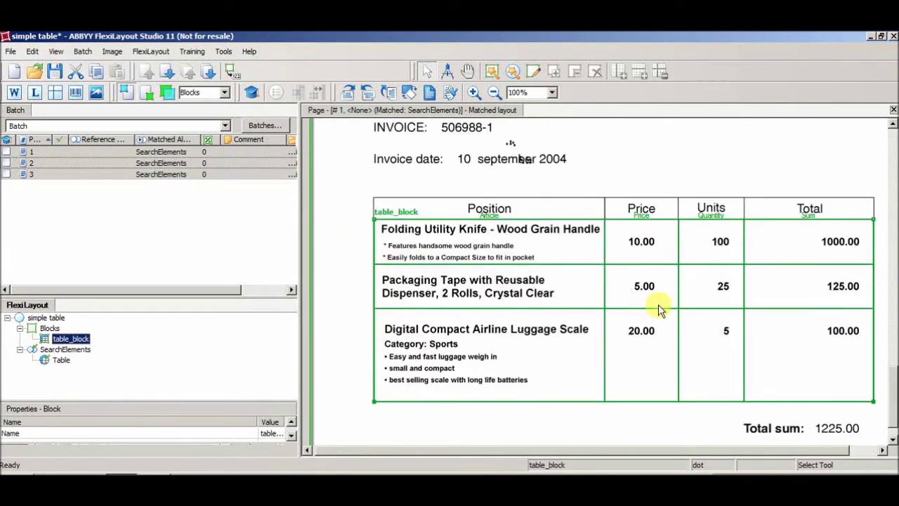
{"action": "left_click", "coordinate": [642, 245]}
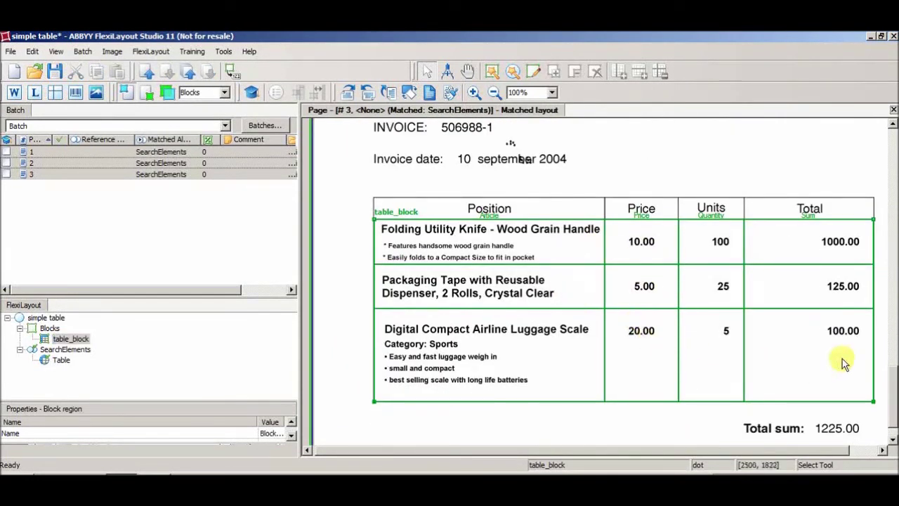
{"action": "left_click_drag", "start_coordinate": [893, 386], "coordinate": [892, 397]}
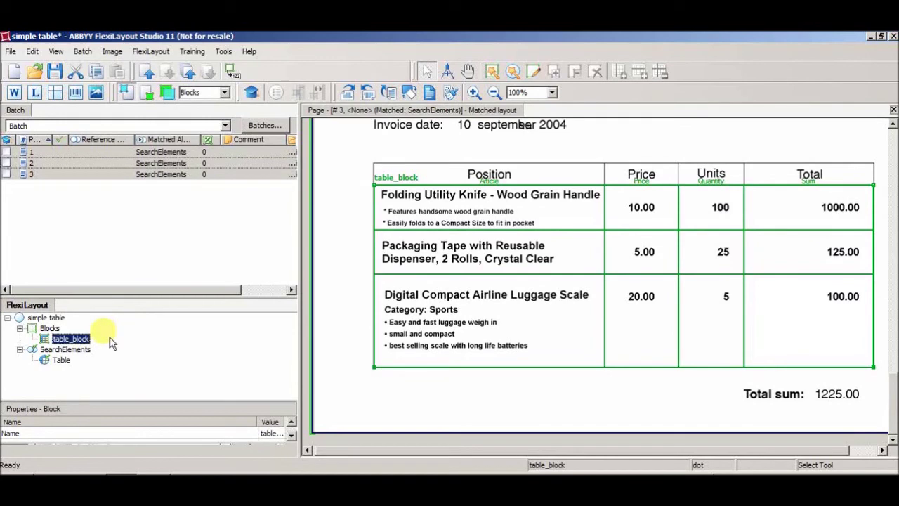
- Delete the Quantity column from the table_block block and accept its properties
{"action": "double_click", "coordinate": [68, 340]}
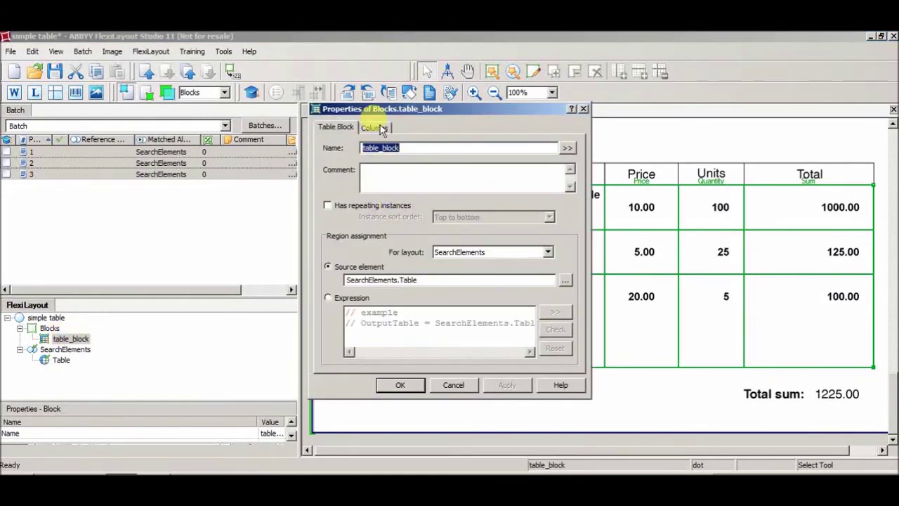
{"action": "left_click", "coordinate": [374, 128]}
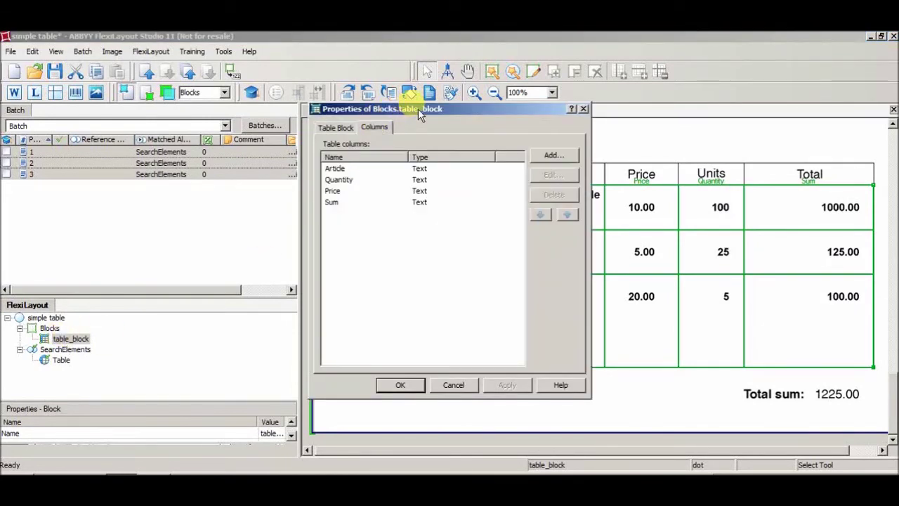
{"action": "left_click_drag", "start_coordinate": [431, 113], "coordinate": [227, 44]}
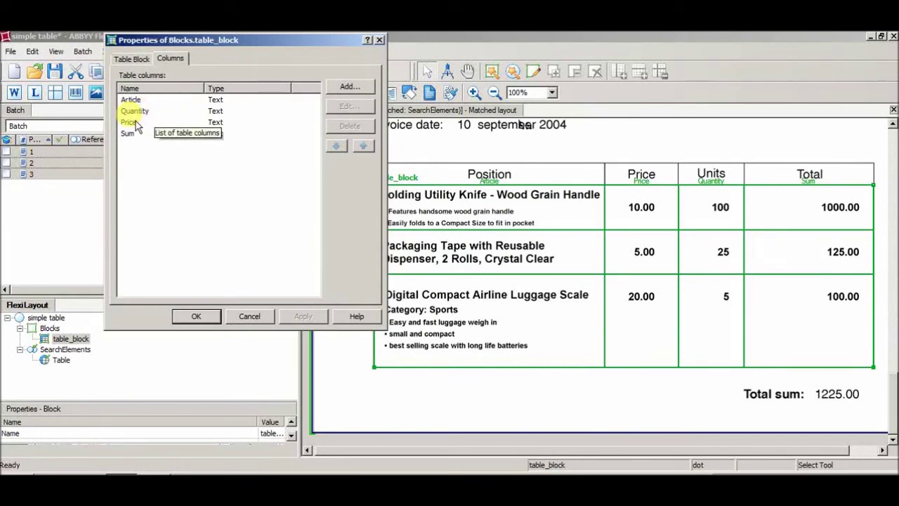
{"action": "left_click", "coordinate": [138, 111]}
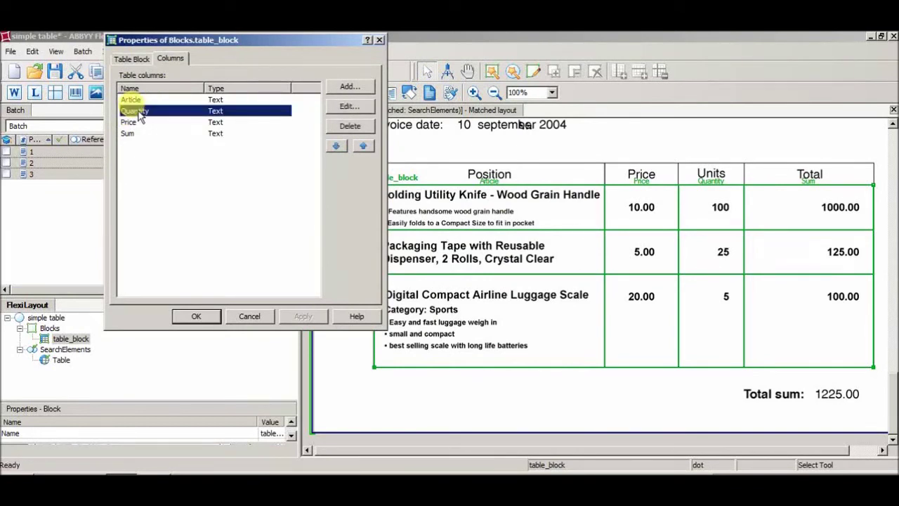
{"action": "left_click", "coordinate": [355, 130]}
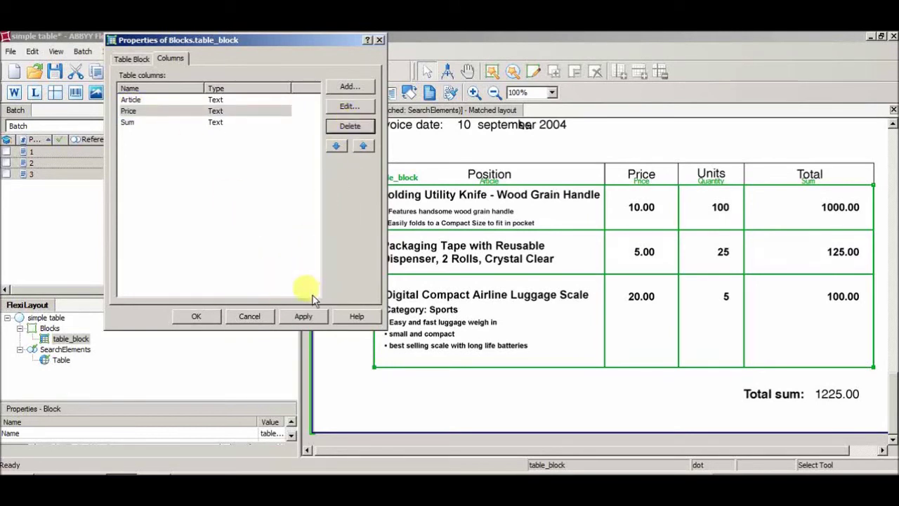
{"action": "left_click", "coordinate": [196, 316]}
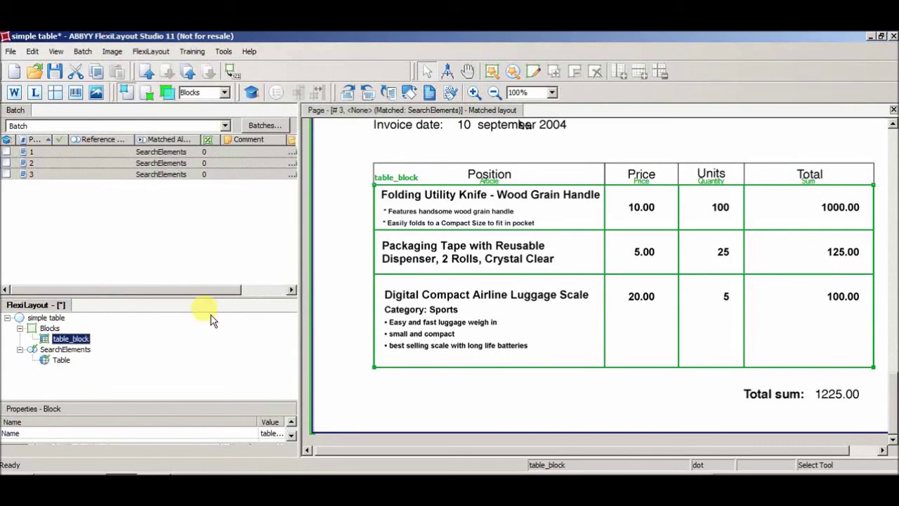
- Switch the Table element from fixed column order to rules for column order, add the rule Article<<Price<<Sum, and accept its properties
{"action": "double_click", "coordinate": [67, 361]}
{"action": "left_click_drag", "start_coordinate": [406, 108], "coordinate": [210, 95]}
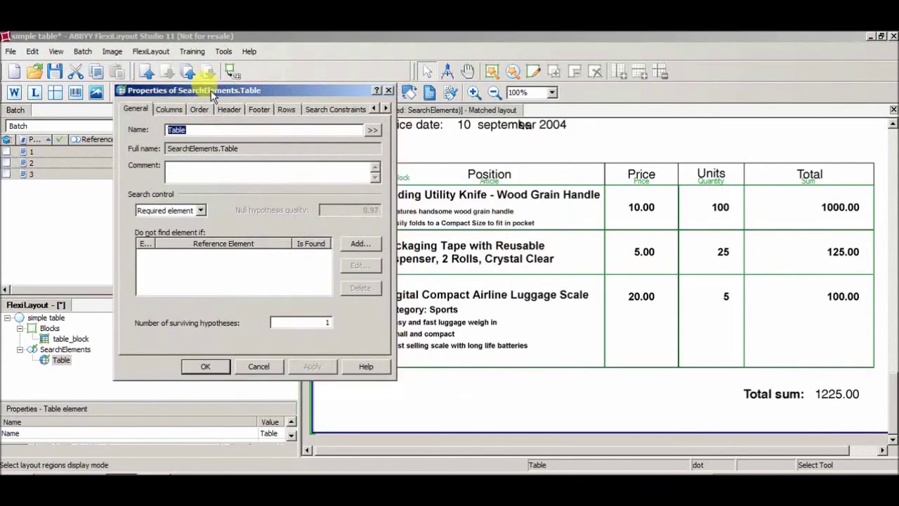
{"action": "left_click", "coordinate": [169, 109]}
{"action": "left_click", "coordinate": [155, 174]}
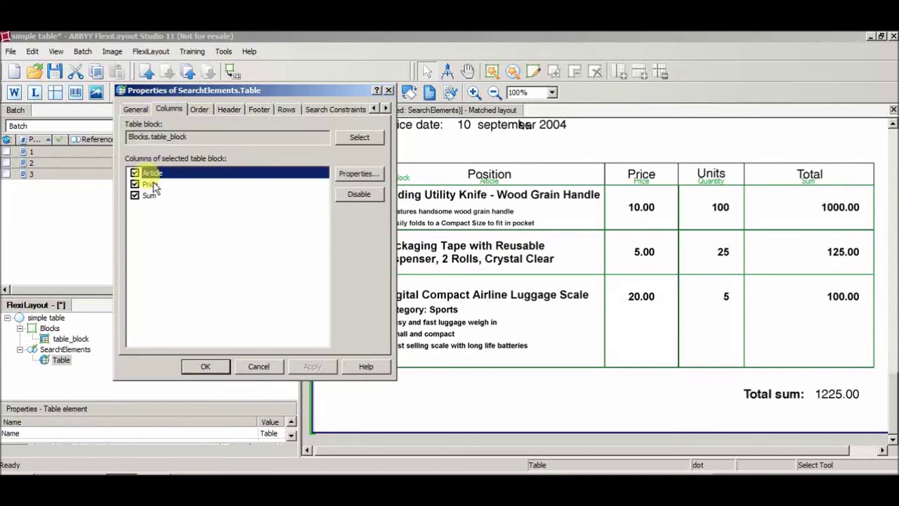
{"action": "left_click", "coordinate": [148, 194]}
{"action": "left_click", "coordinate": [198, 110]}
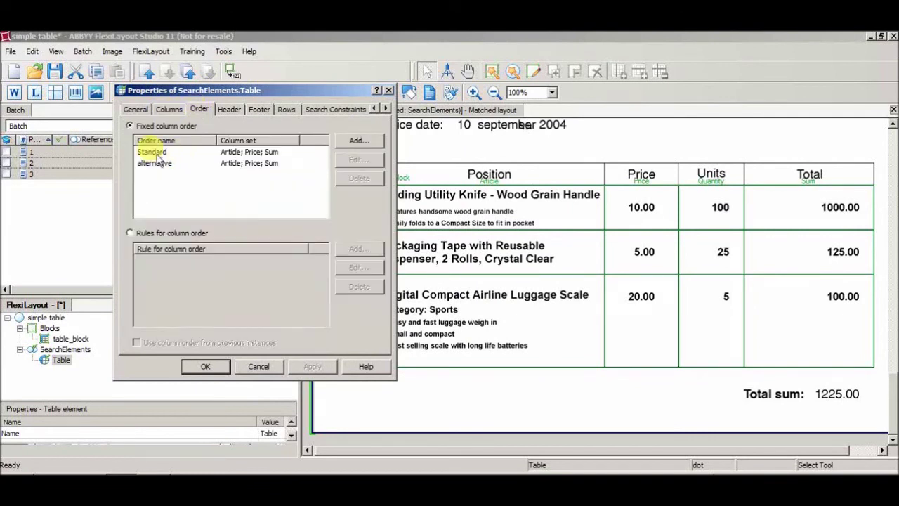
{"action": "left_click", "coordinate": [133, 233]}
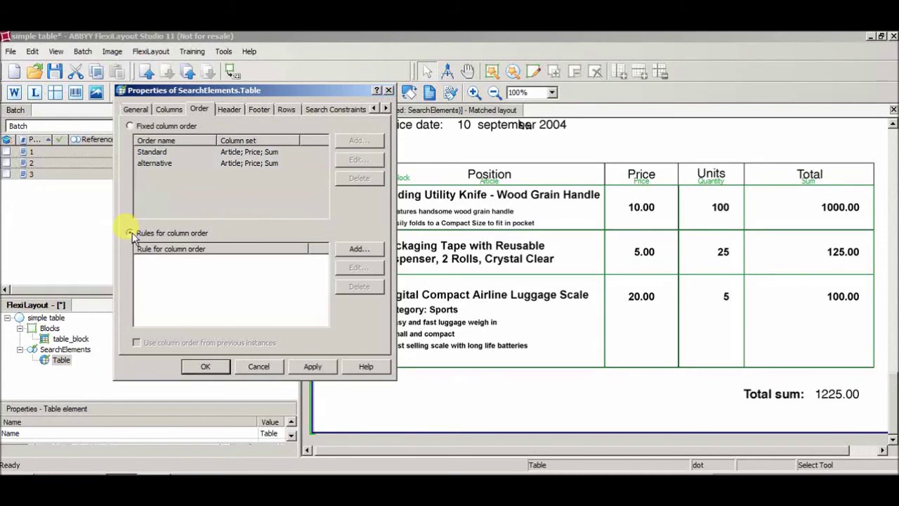
{"action": "left_click", "coordinate": [359, 249]}
{"action": "double_click", "coordinate": [144, 175]}
{"action": "double_click", "coordinate": [145, 177]}
{"action": "left_click", "coordinate": [351, 360]}
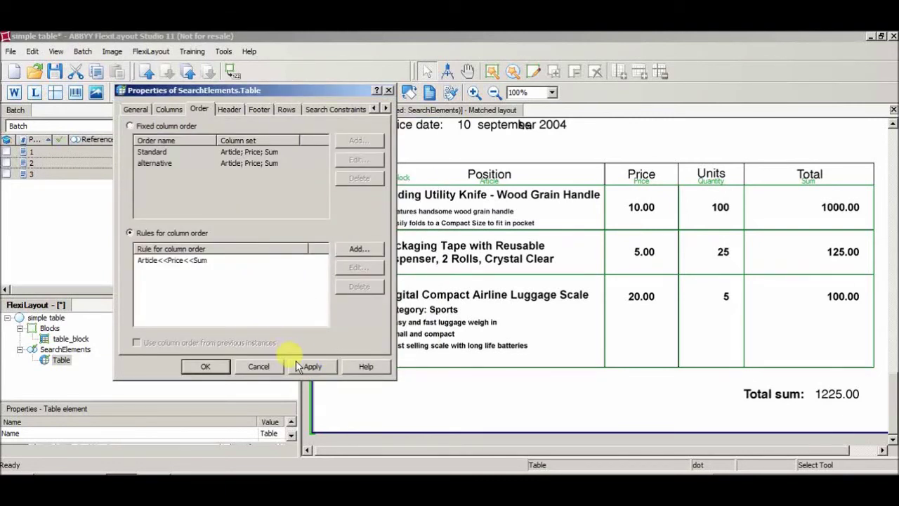
{"action": "left_click", "coordinate": [205, 367]}
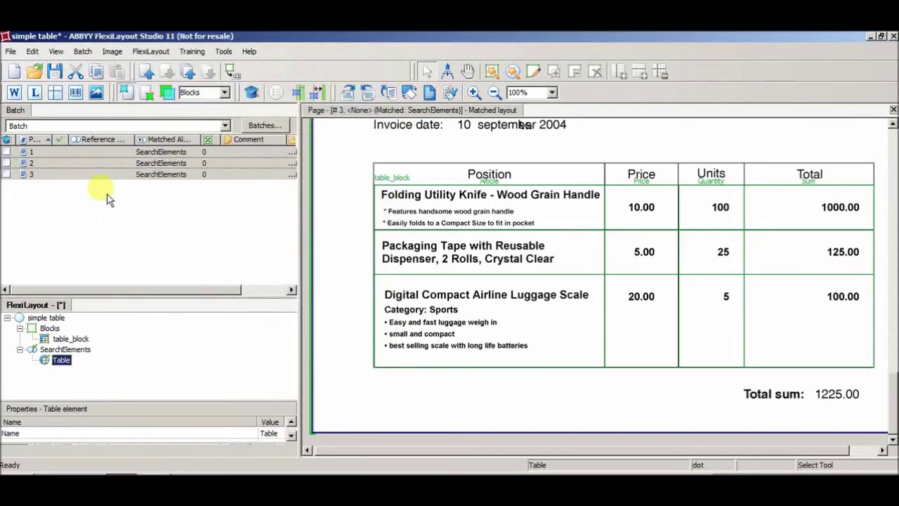
- Set the layout regions display mode to Elements and match all three pages again
{"action": "left_click", "coordinate": [200, 92]}
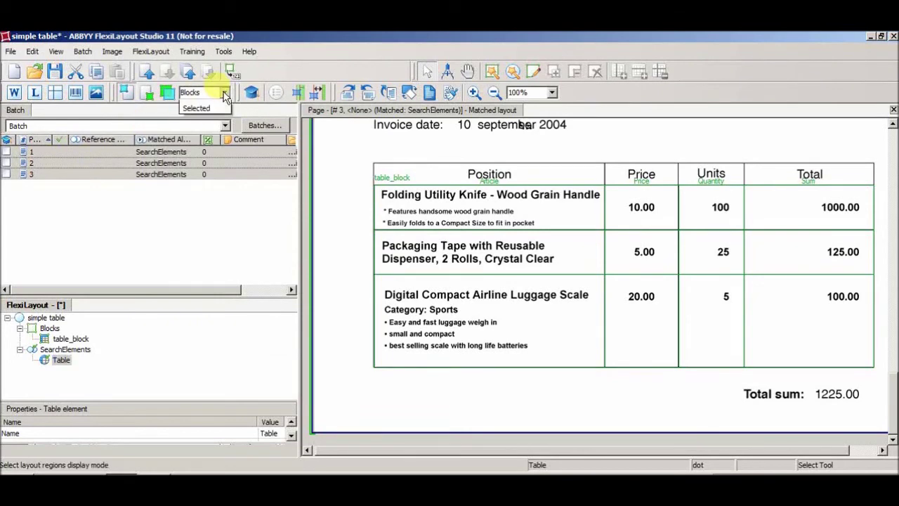
{"action": "left_click", "coordinate": [199, 124]}
{"action": "right_click", "coordinate": [115, 160]}
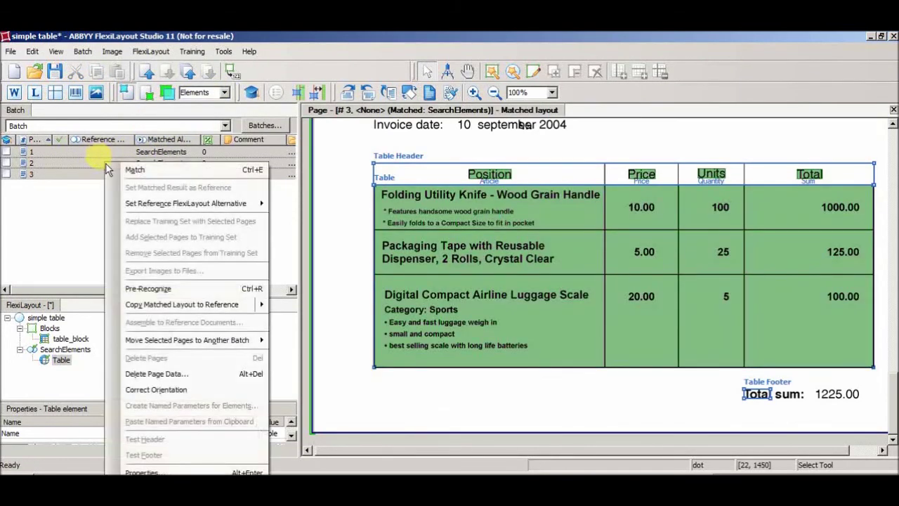
{"action": "left_click", "coordinate": [120, 169]}
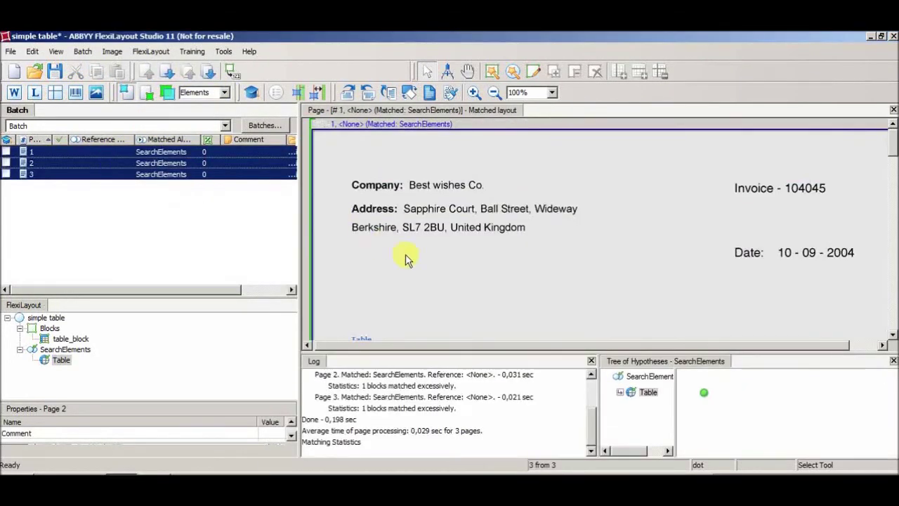
- Examine the columns, rows and footer detected for the Table element on all three pages
{"action": "left_click_drag", "start_coordinate": [894, 145], "coordinate": [892, 169]}
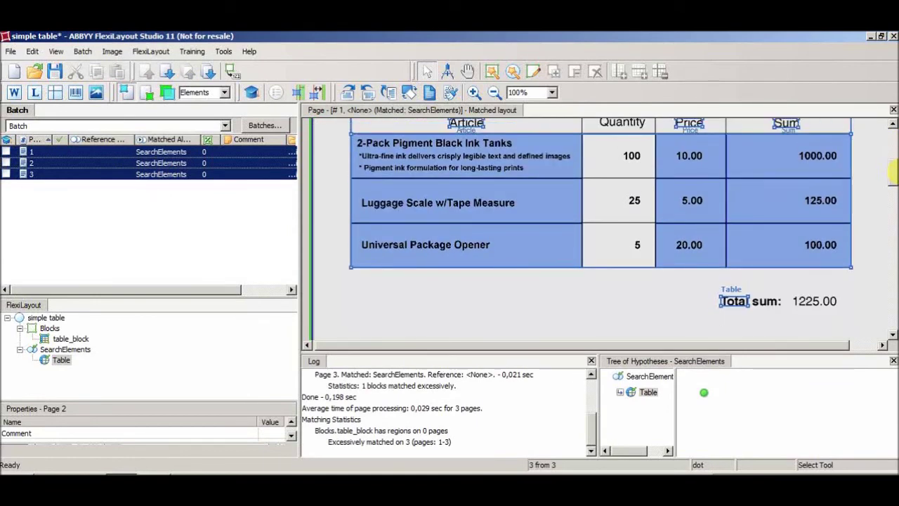
{"action": "left_click", "coordinate": [689, 155]}
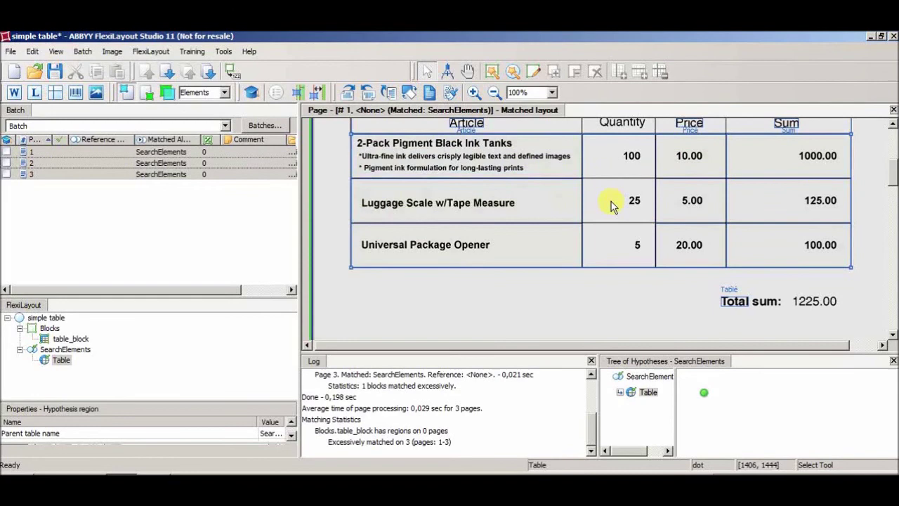
{"action": "left_click", "coordinate": [61, 360]}
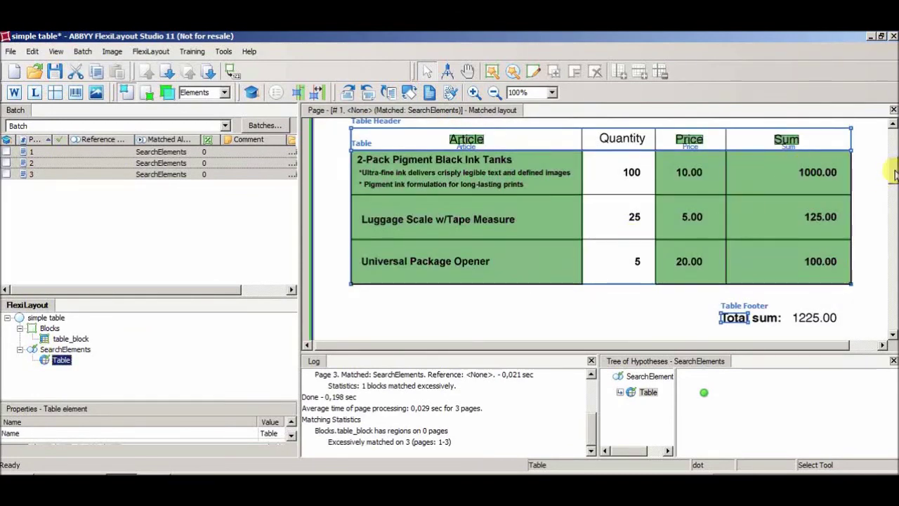
{"action": "scroll", "coordinate": [896, 172], "scroll_direction": "up", "scroll_amount": 2}
{"action": "scroll", "coordinate": [895, 172], "scroll_direction": "down", "scroll_amount": 3}
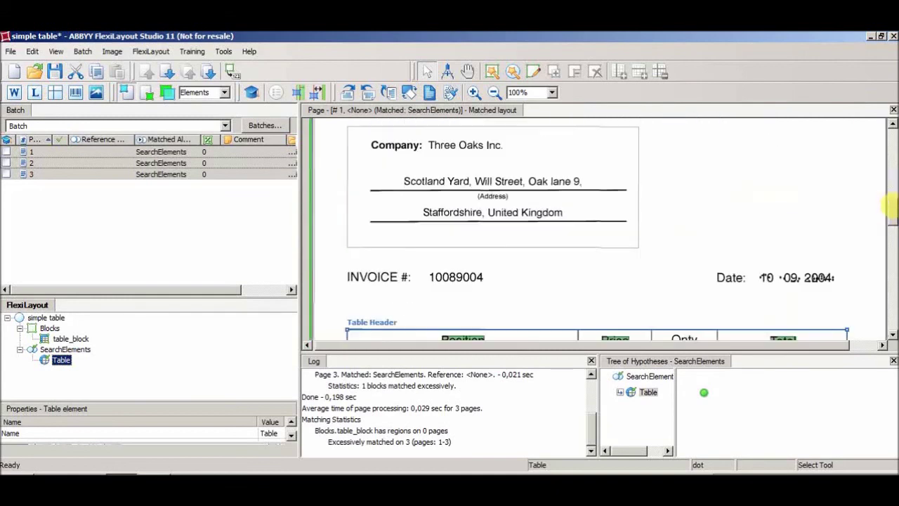
{"action": "left_click_drag", "start_coordinate": [891, 205], "coordinate": [891, 313]}
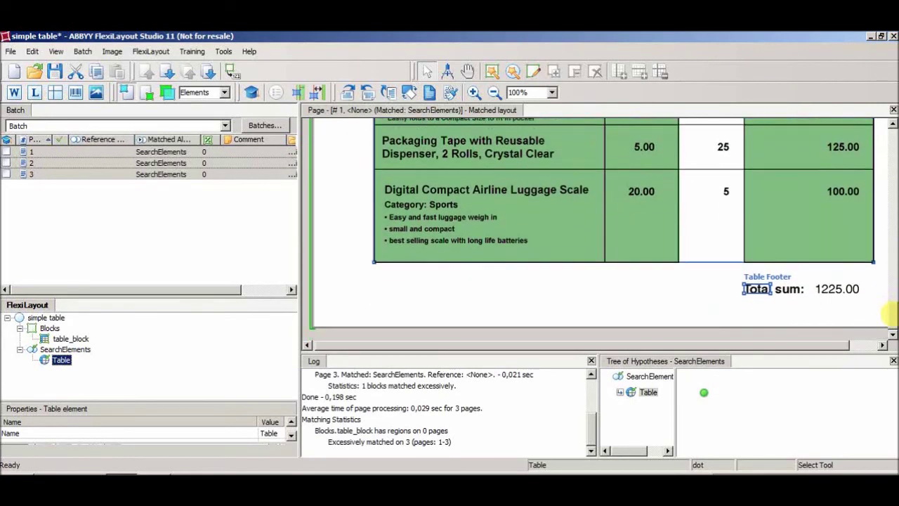
- Set the layout regions display mode to Blocks and examine the table_block columns on the matched pages
{"action": "left_click", "coordinate": [67, 339]}
{"action": "left_click", "coordinate": [225, 93]}
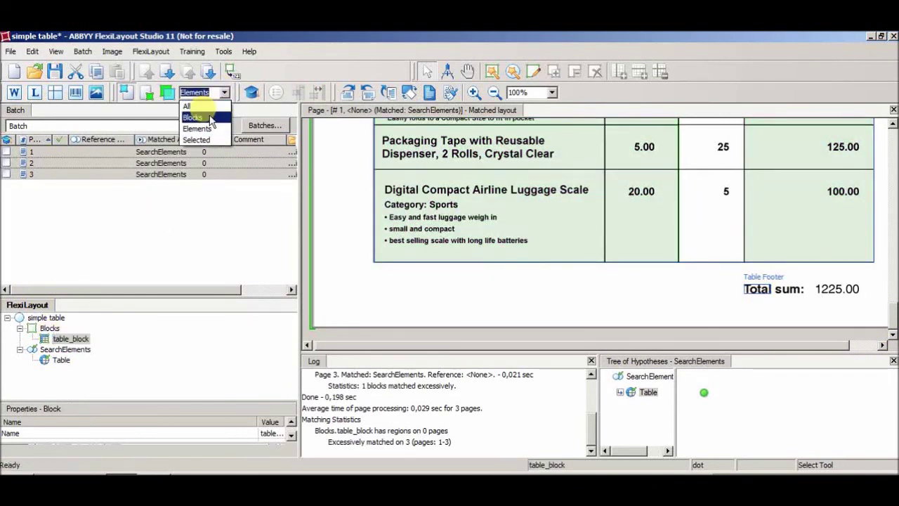
{"action": "left_click", "coordinate": [196, 117]}
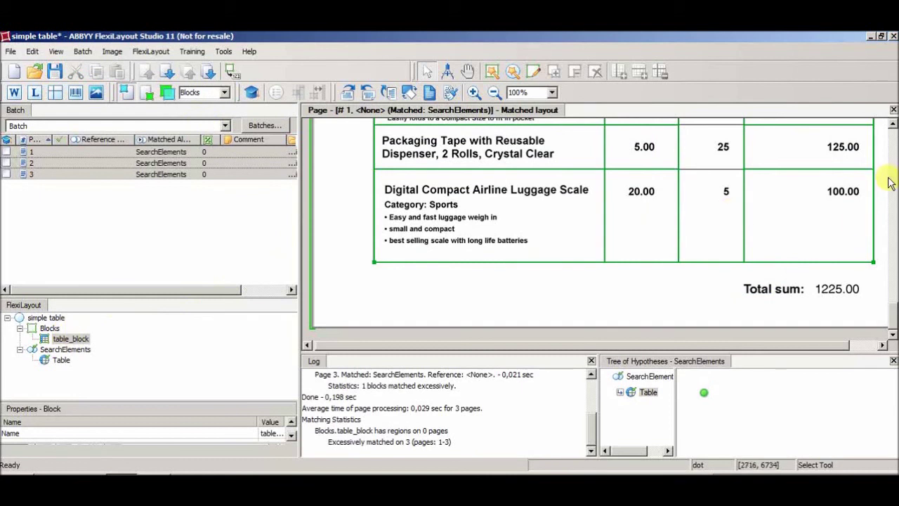
{"action": "scroll", "coordinate": [893, 126], "scroll_direction": "up", "scroll_amount": 4}
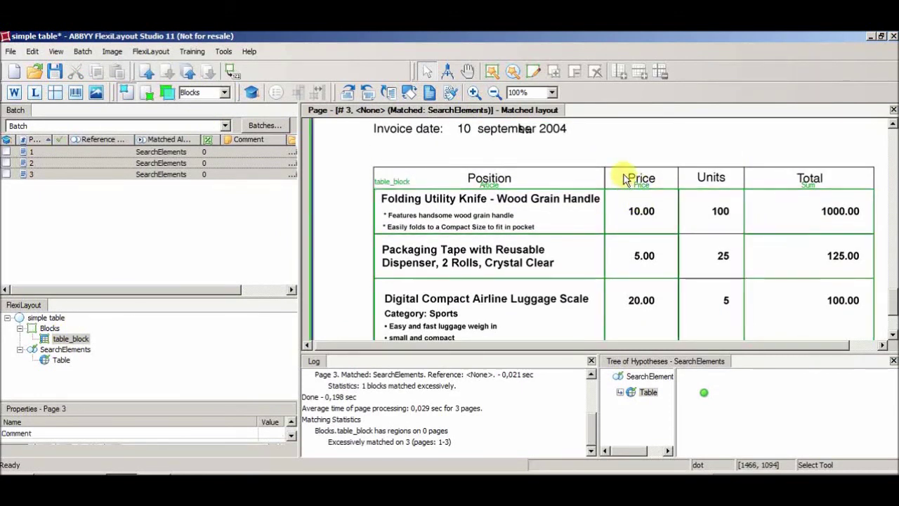
{"action": "left_click_drag", "start_coordinate": [778, 181], "coordinate": [821, 209]}
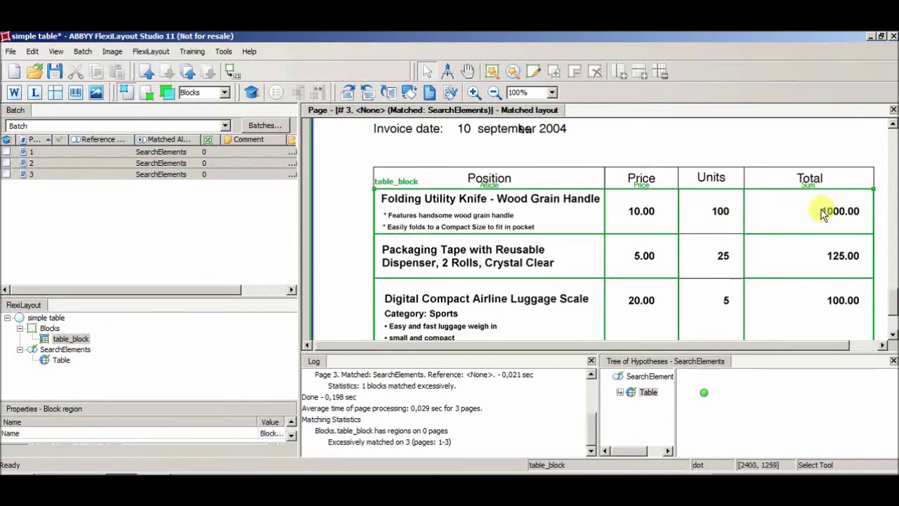
{"action": "scroll", "coordinate": [821, 209], "scroll_direction": "up", "scroll_amount": 4}
{"action": "scroll", "coordinate": [821, 210], "scroll_direction": "down", "scroll_amount": 3}
{"action": "scroll", "coordinate": [821, 209], "scroll_direction": "down", "scroll_amount": 4}
{"action": "scroll", "coordinate": [821, 210], "scroll_direction": "up", "scroll_amount": 3}
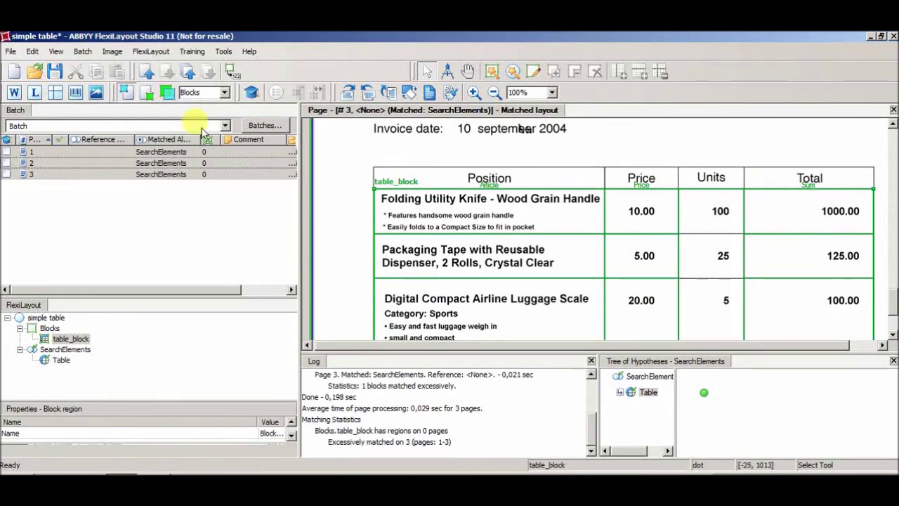
- Save the project and export the FlexiLayout to the Desktop as simple table.afl
{"action": "left_click", "coordinate": [54, 73]}
{"action": "left_click", "coordinate": [10, 51]}
{"action": "left_click", "coordinate": [39, 199]}
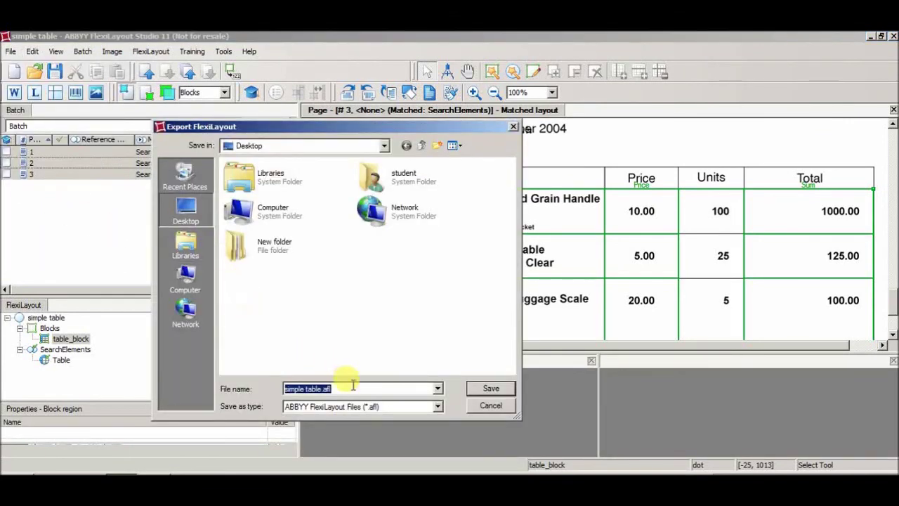
{"action": "left_click", "coordinate": [353, 385]}
{"action": "left_click", "coordinate": [475, 387]}
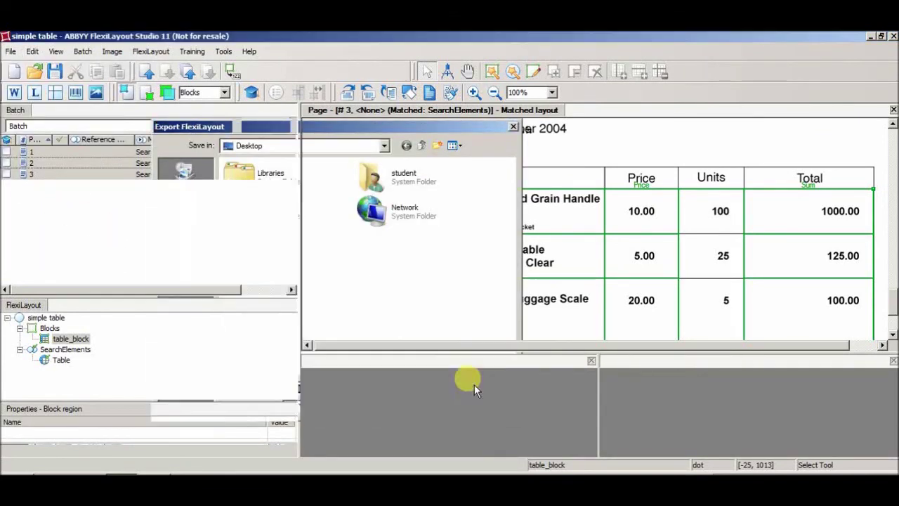